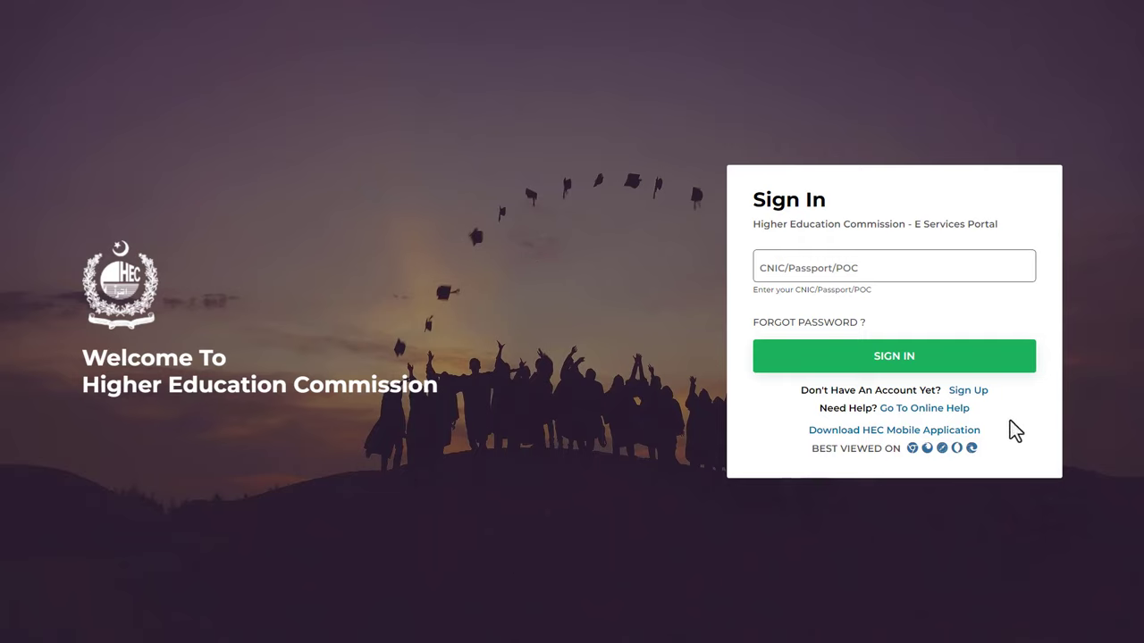
Step: Fill in the Sign Up registration form and submit the new account details
{"action": "left_click", "coordinate": [974, 393]}
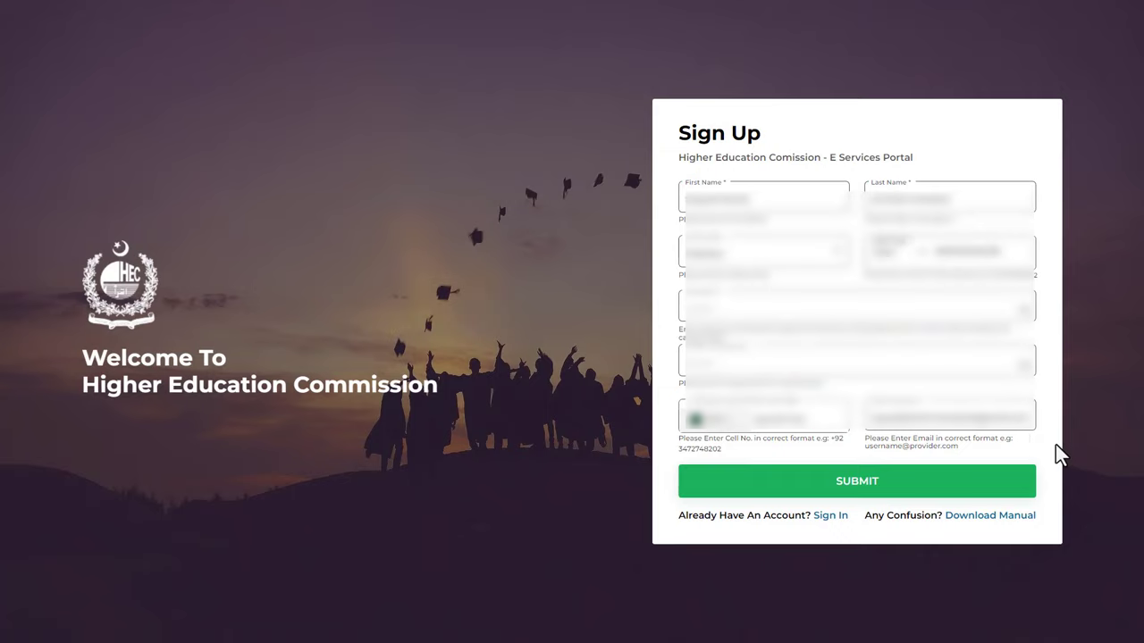
{"action": "left_click", "coordinate": [853, 487]}
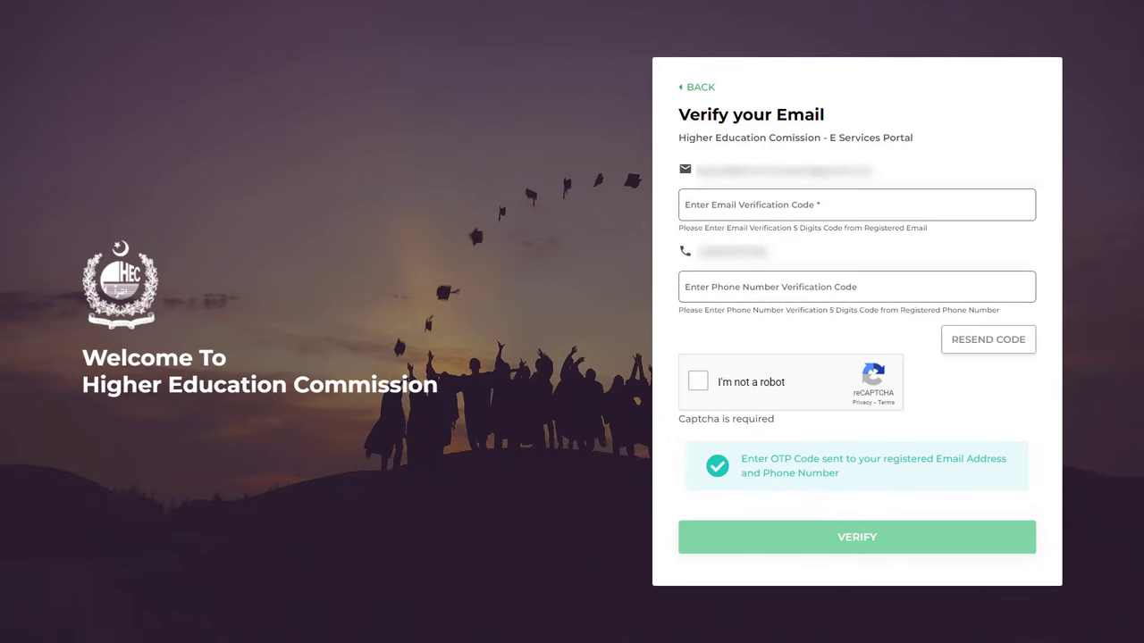
Step: Enter the emailed and texted verification codes, pass the captcha, and verify the account
{"action": "left_click", "coordinate": [694, 205]}
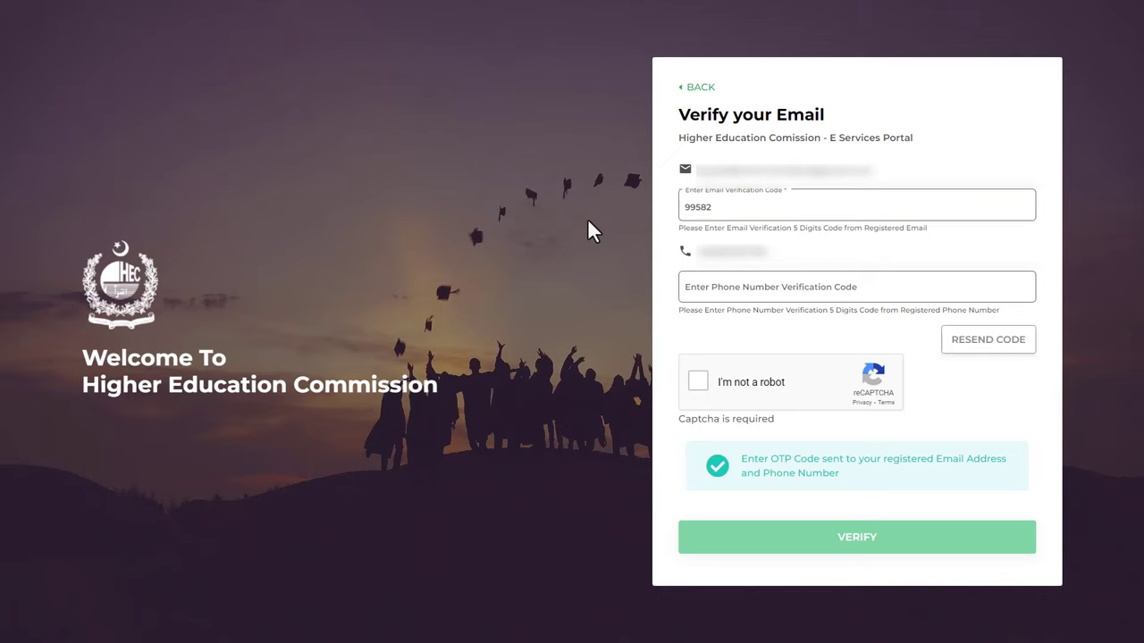
{"action": "left_click", "coordinate": [743, 288]}
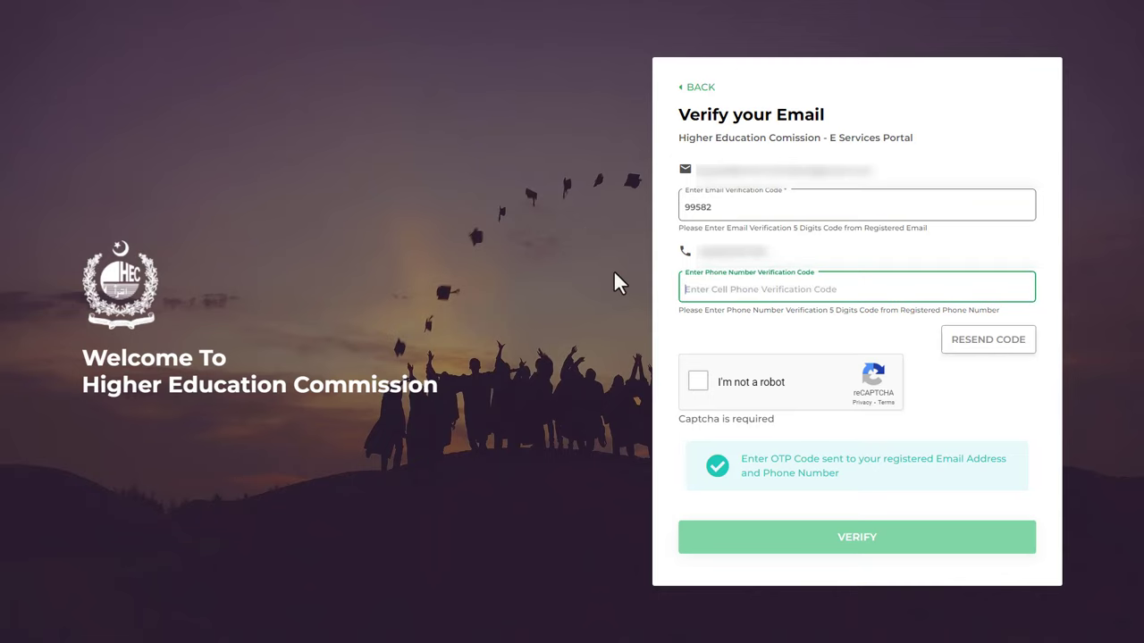
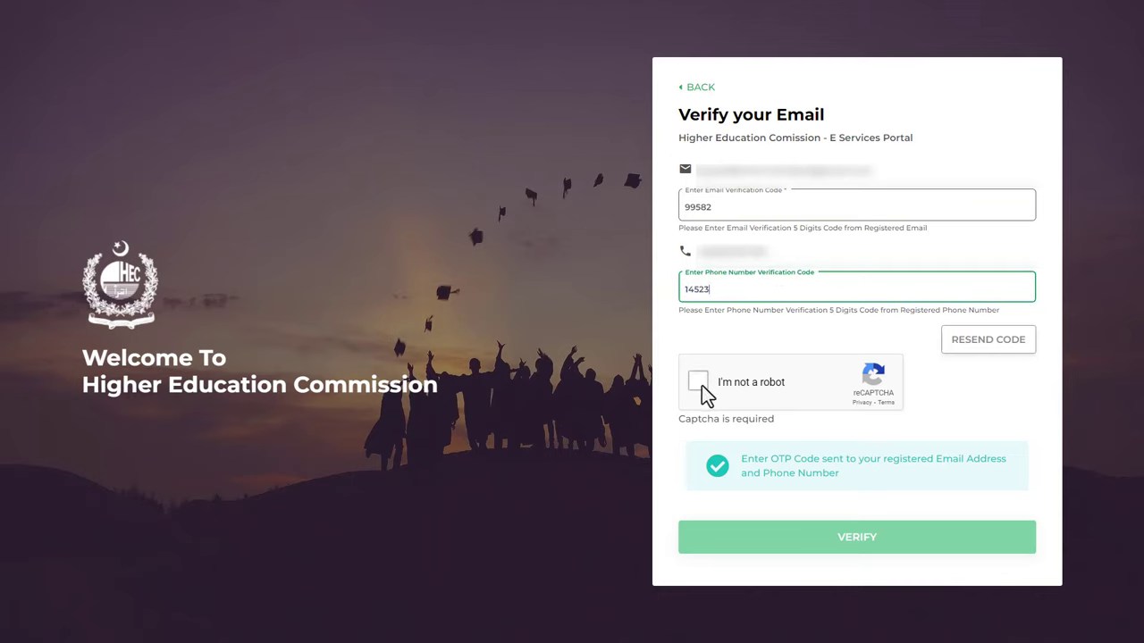
{"action": "left_click", "coordinate": [698, 383]}
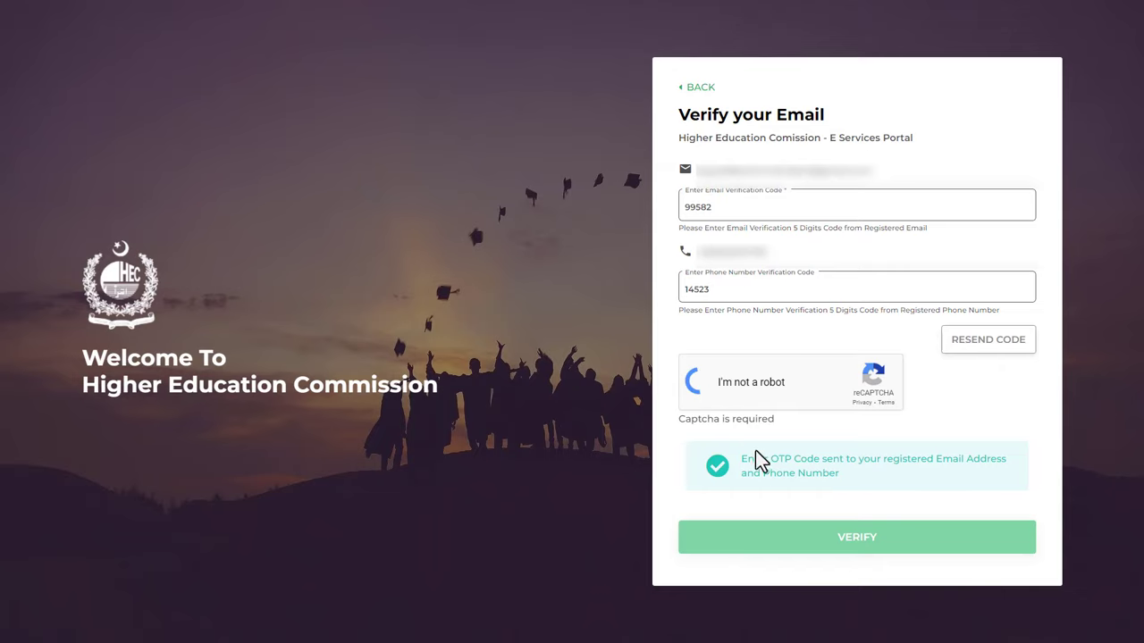
{"action": "left_click", "coordinate": [857, 538]}
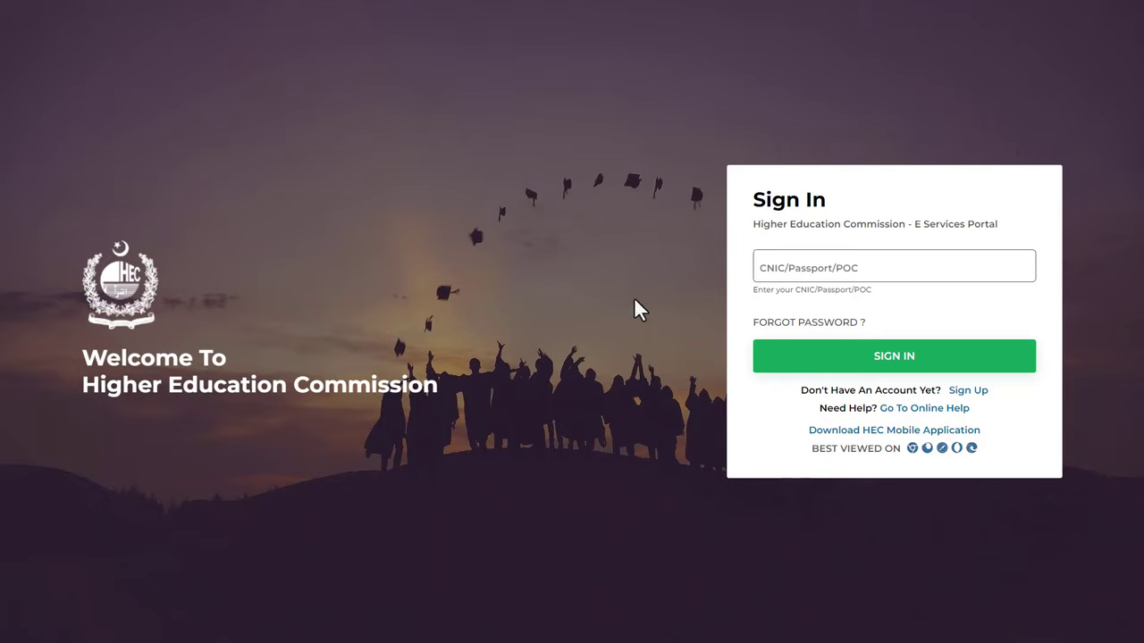
Step: Sign in with the saved CNIC and account password, skip the welcome tour, and open Update Profile
{"action": "key", "text": "ctrl+v"}
{"action": "type", "text": "•••••••••"}
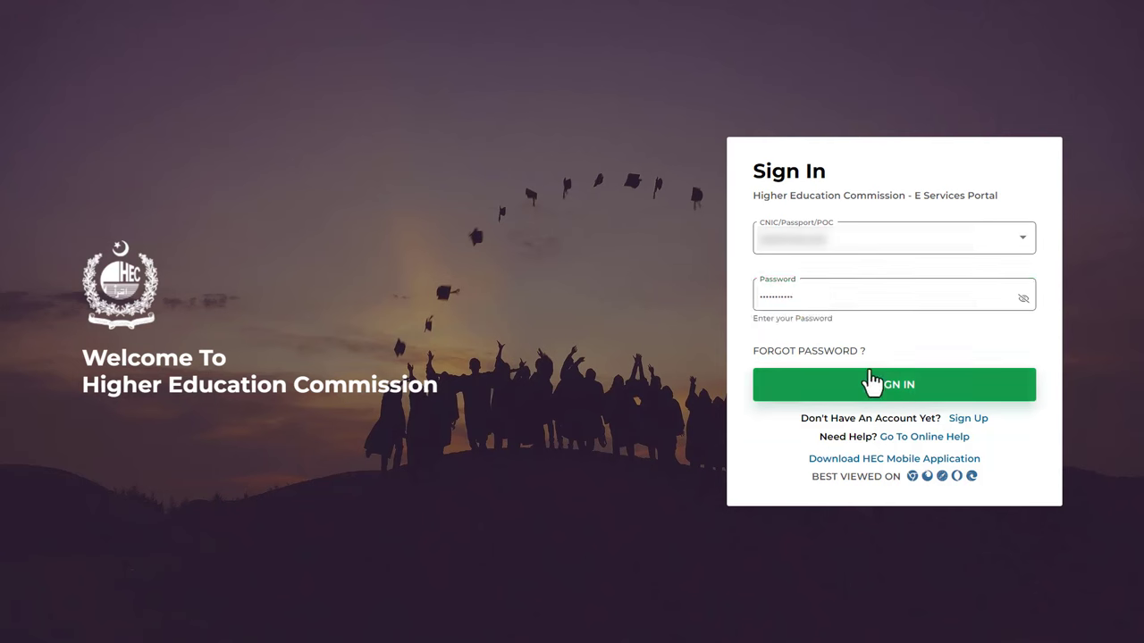
{"action": "left_click", "coordinate": [868, 383]}
{"action": "left_click", "coordinate": [502, 239]}
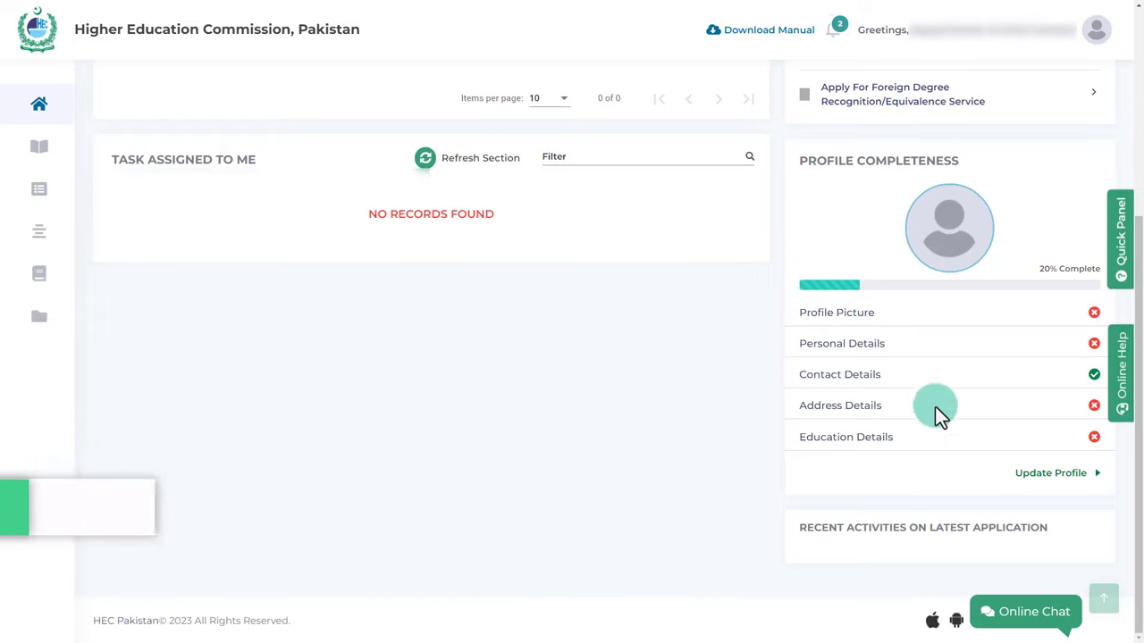
{"action": "left_click", "coordinate": [1043, 478]}
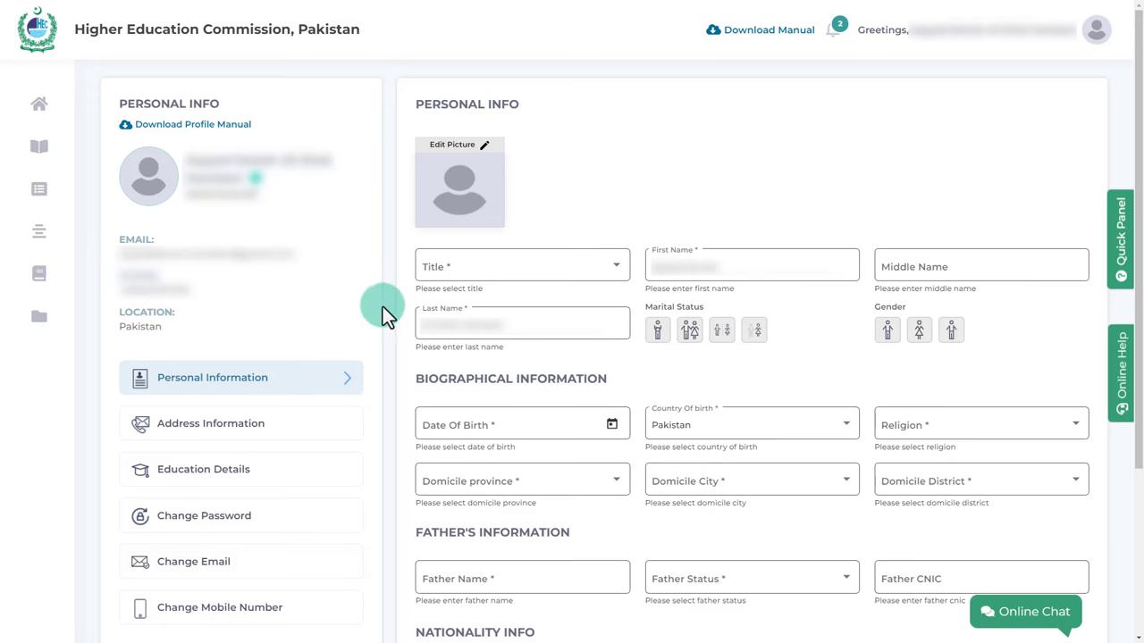
{"action": "key", "text": "ctrl+minus"}
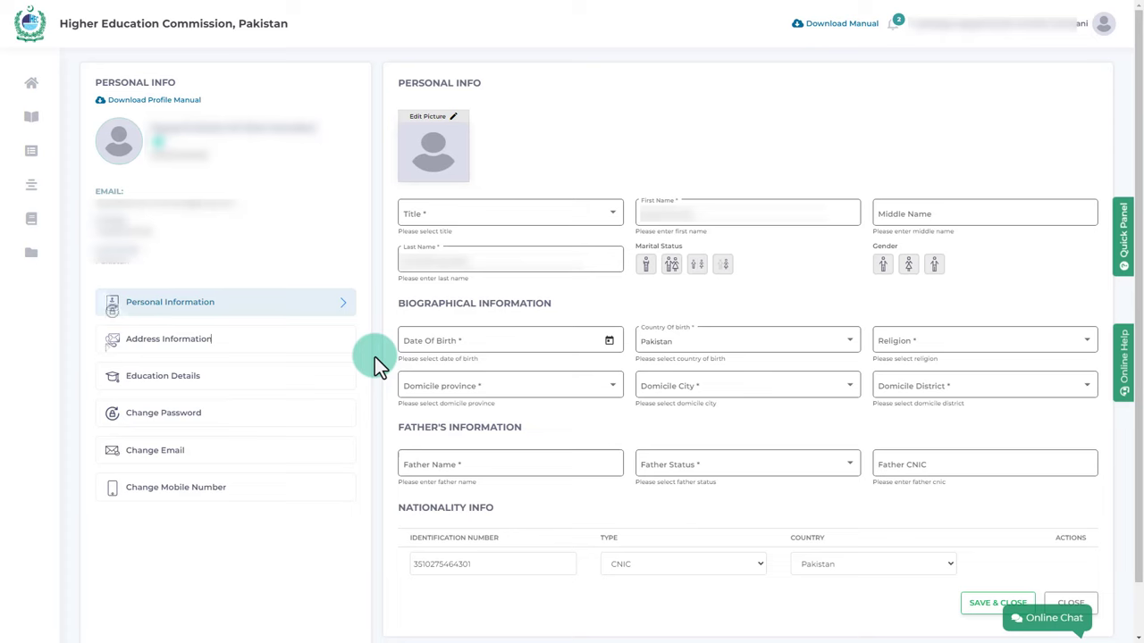
{"action": "scroll", "coordinate": [835, 545], "scroll_direction": "down", "scroll_amount": 1}
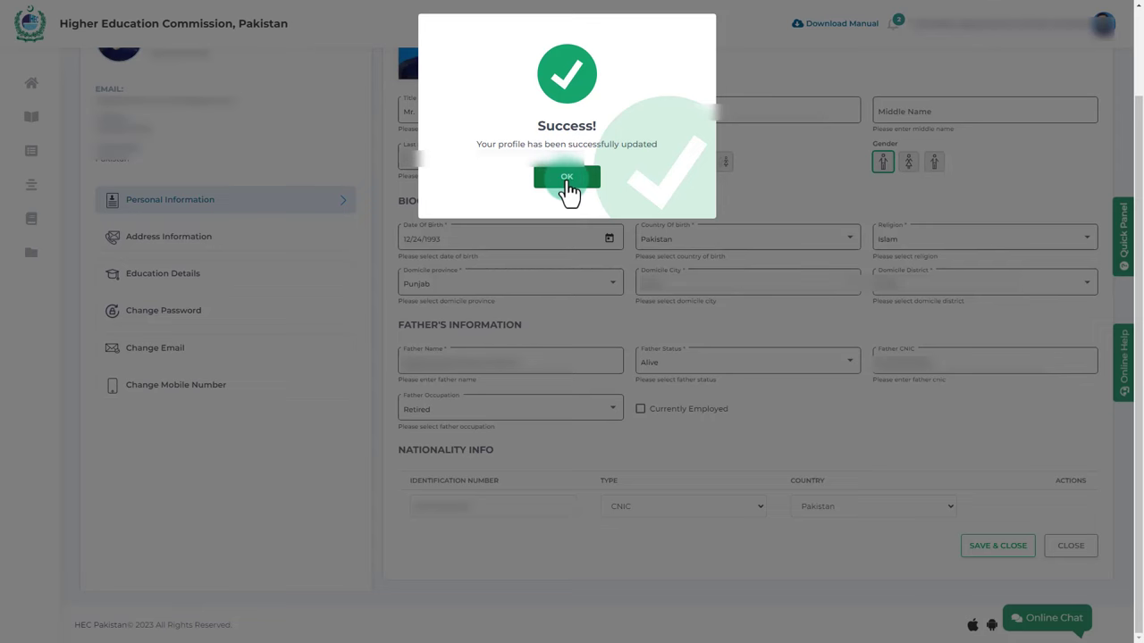
{"action": "left_click", "coordinate": [566, 177]}
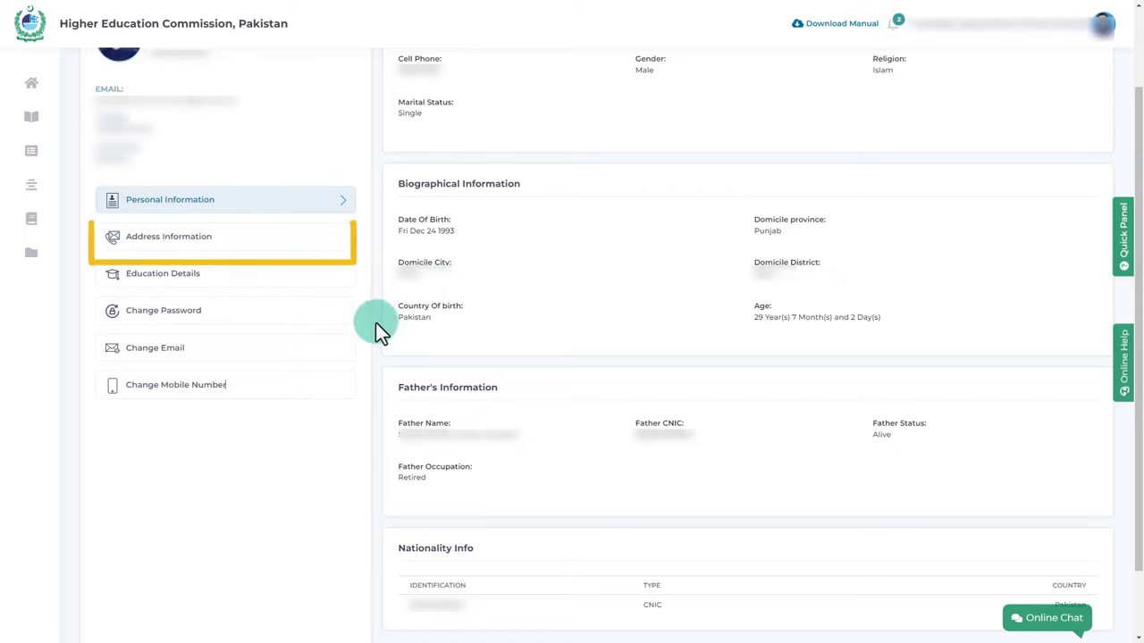
Step: Save the permanent and mailing addresses in Address Information
{"action": "left_click", "coordinate": [196, 249]}
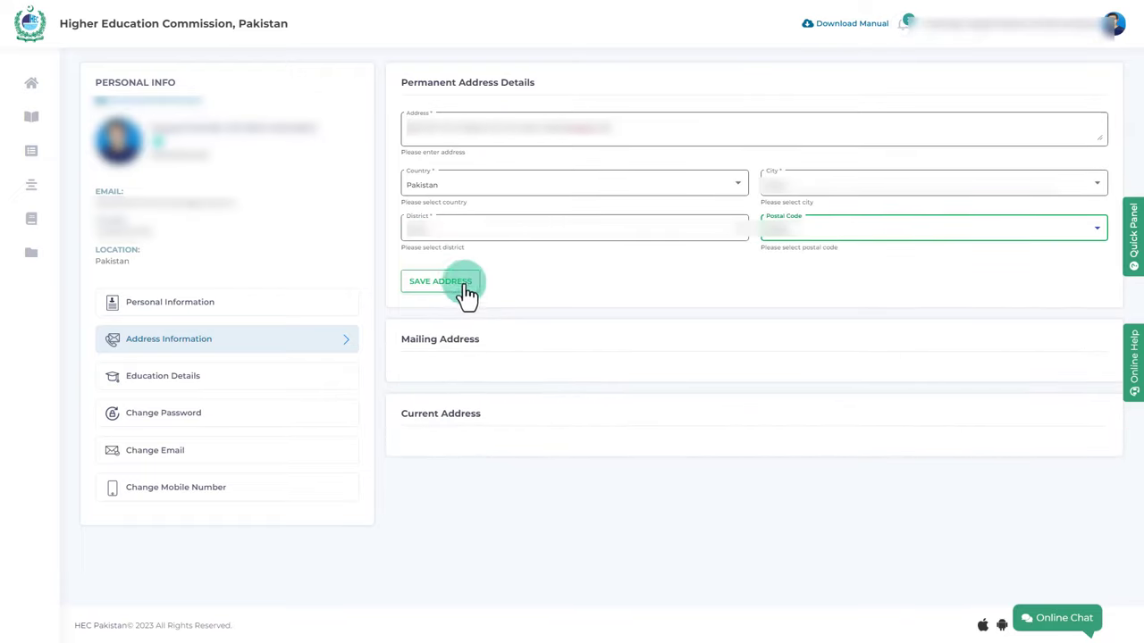
{"action": "left_click", "coordinate": [460, 281]}
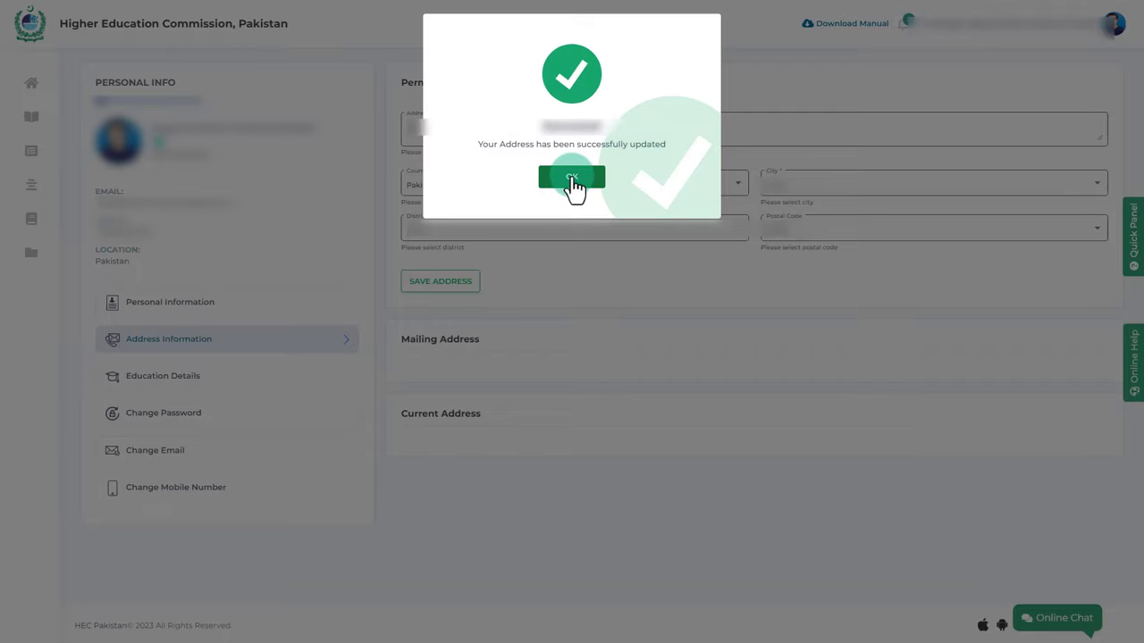
{"action": "left_click", "coordinate": [572, 179]}
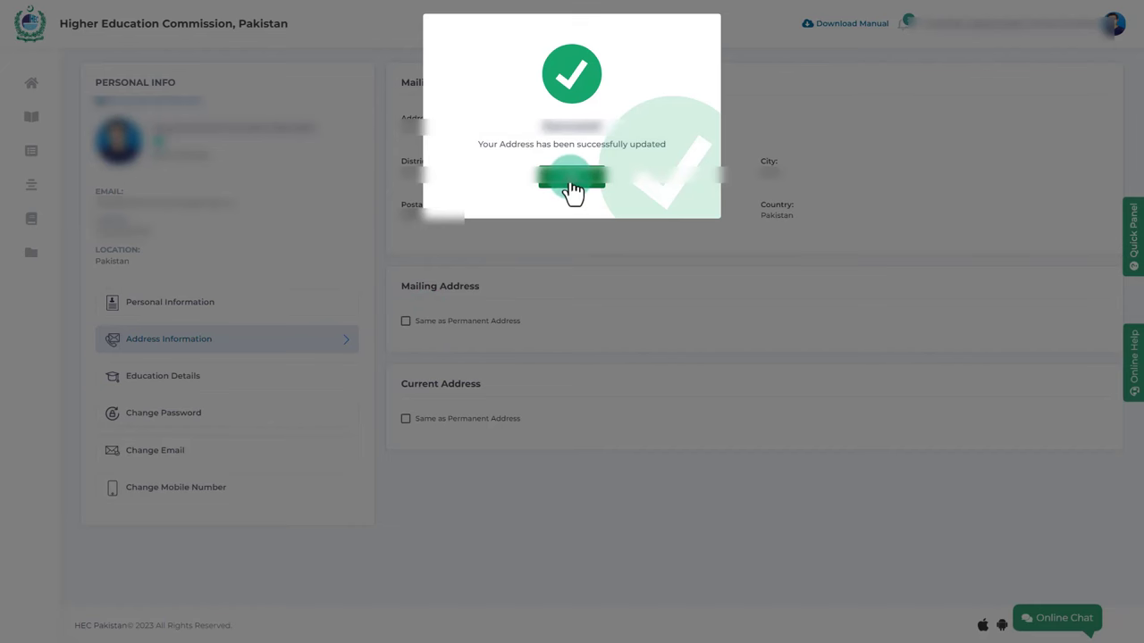
{"action": "left_click", "coordinate": [572, 183]}
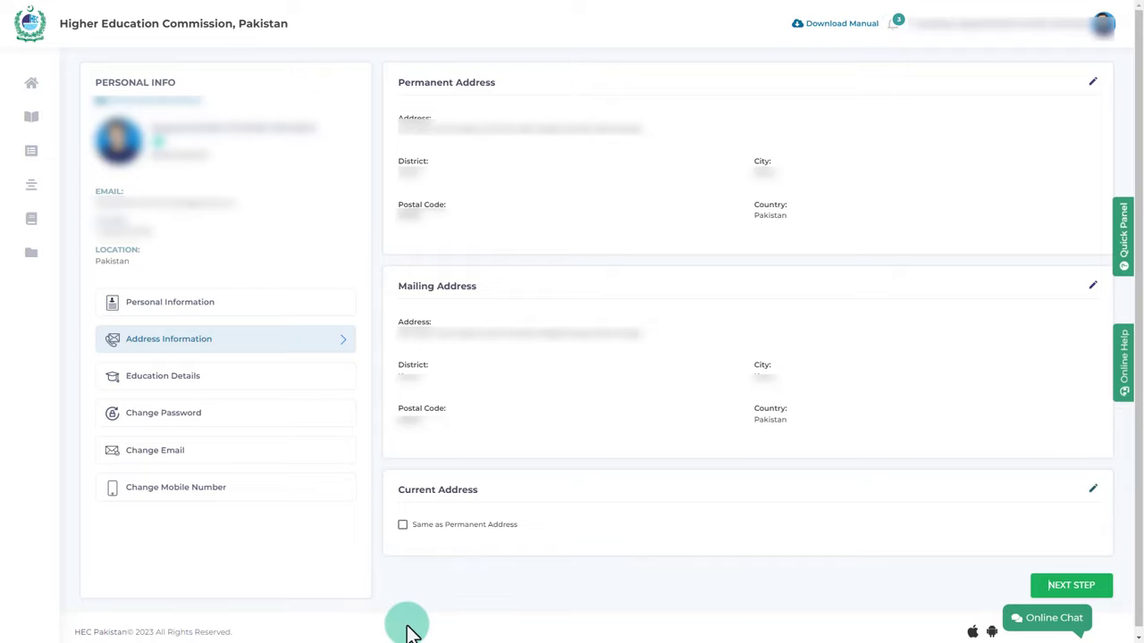
Step: Make the current address 'Same as Permanent Address' and continue to Education Details
{"action": "left_click", "coordinate": [403, 526]}
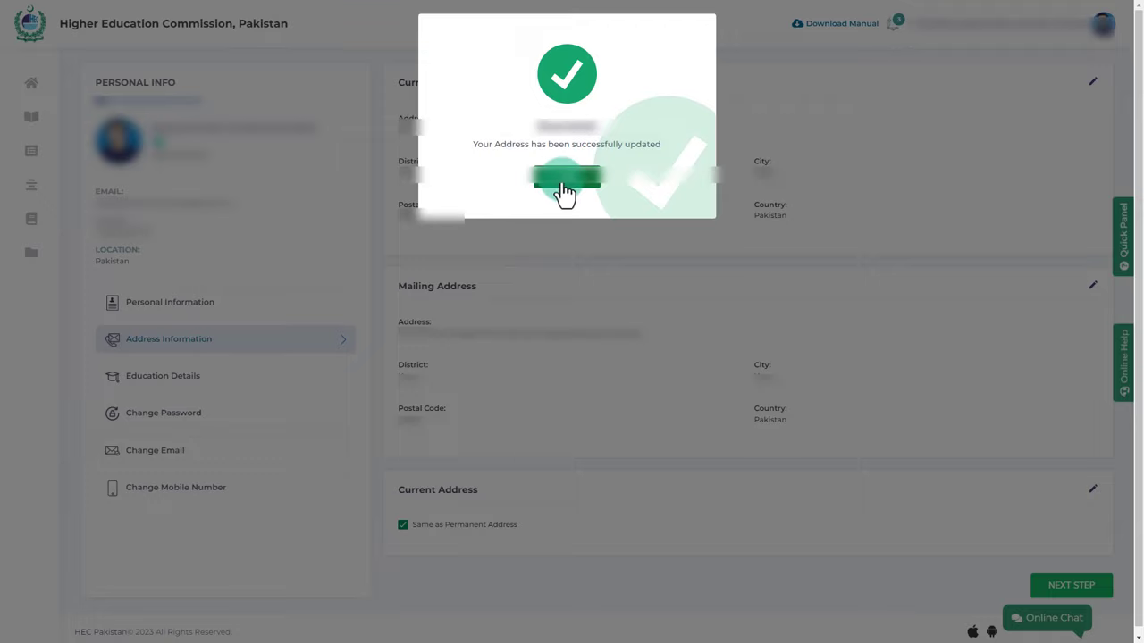
{"action": "left_click", "coordinate": [564, 185]}
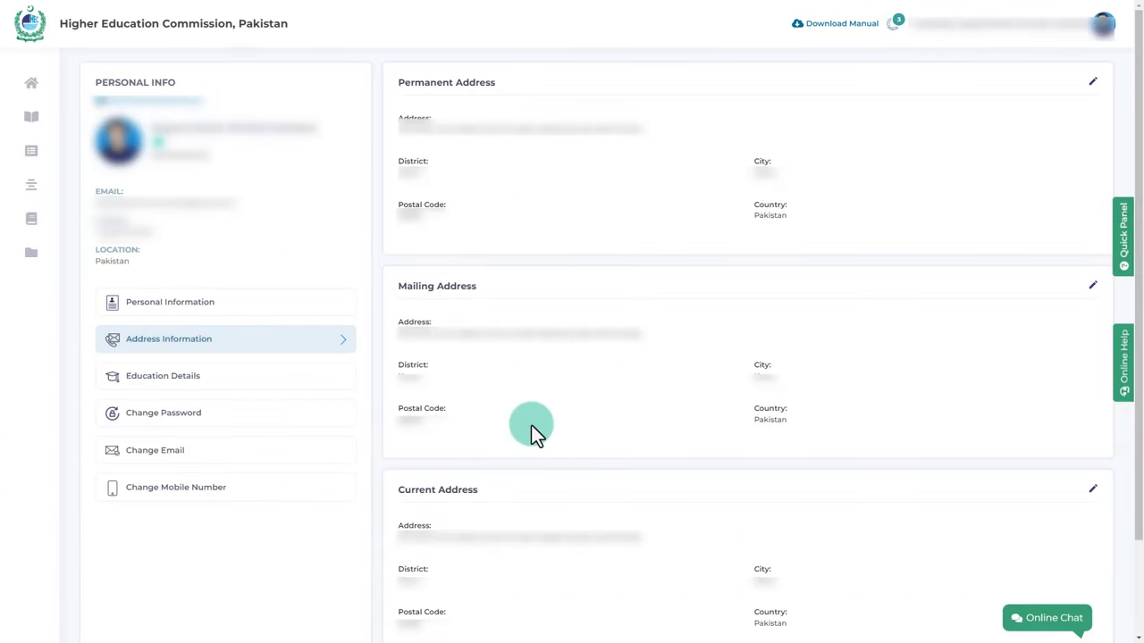
{"action": "scroll", "coordinate": [592, 451], "scroll_direction": "down", "scroll_amount": 2}
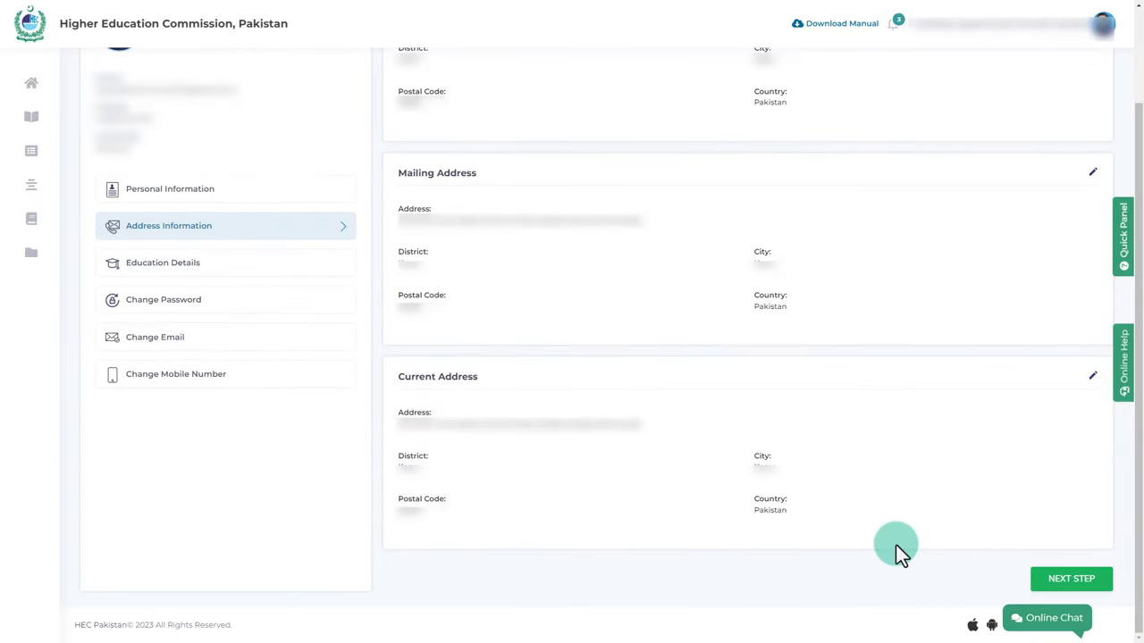
{"action": "left_click", "coordinate": [1077, 579]}
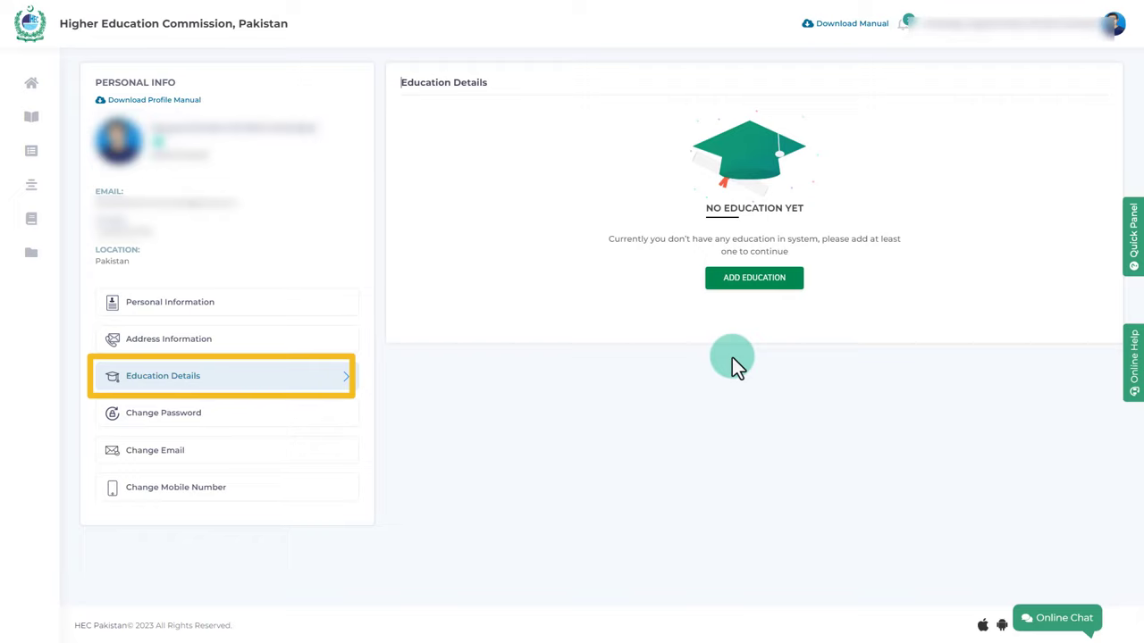
Step: Add an education record at level Secondary School Certificate / Matriculation / O - level
{"action": "left_click", "coordinate": [755, 281]}
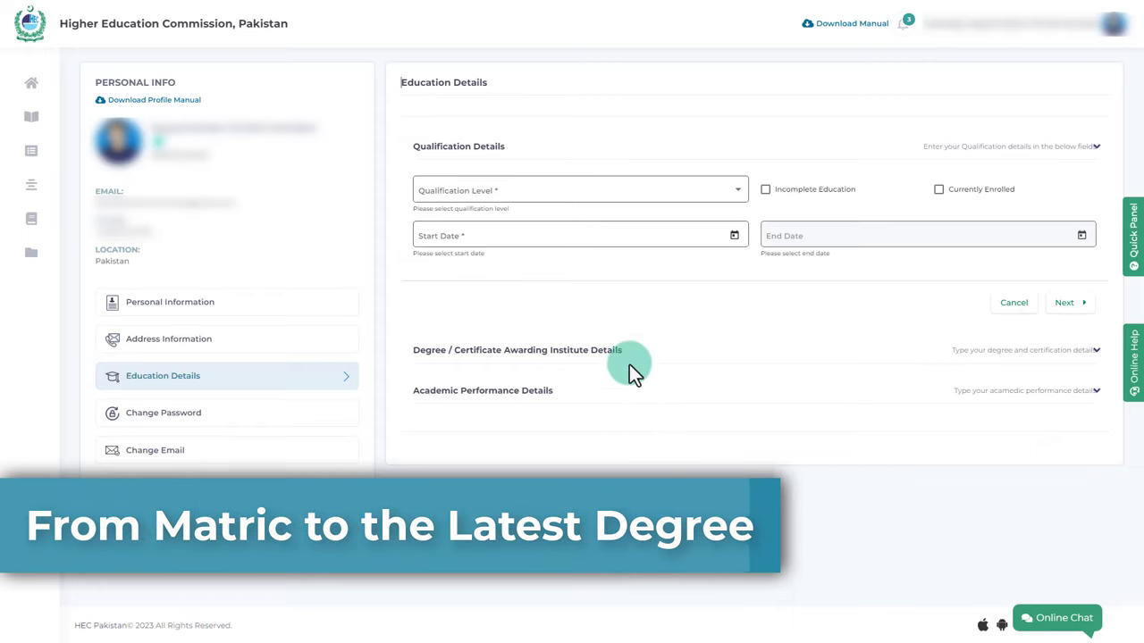
{"action": "left_click", "coordinate": [616, 190]}
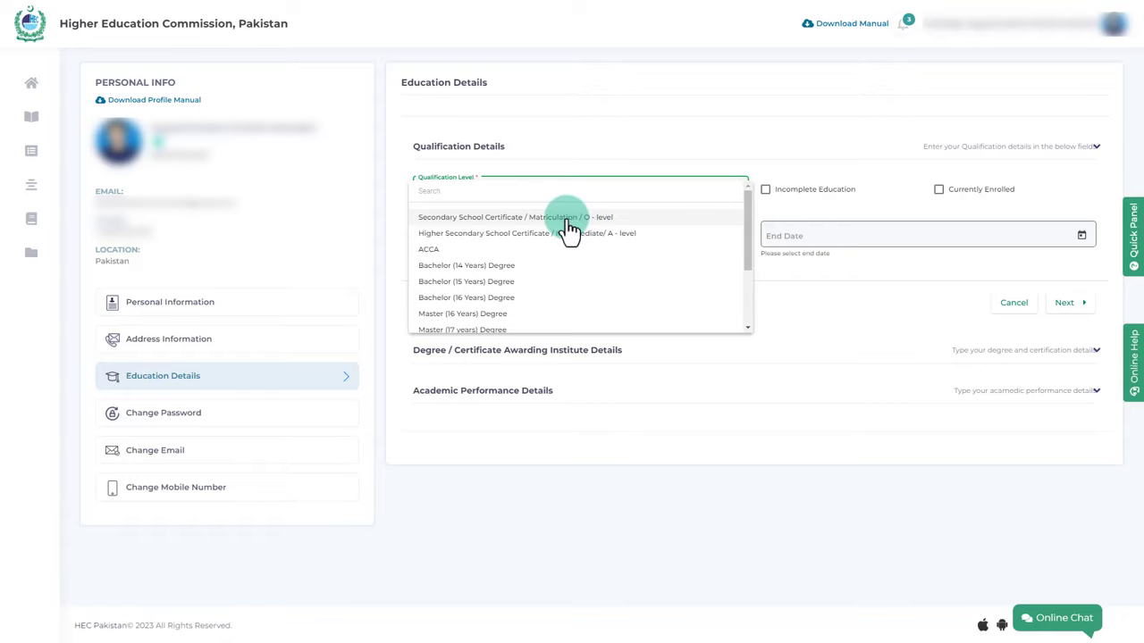
{"action": "left_click", "coordinate": [569, 219]}
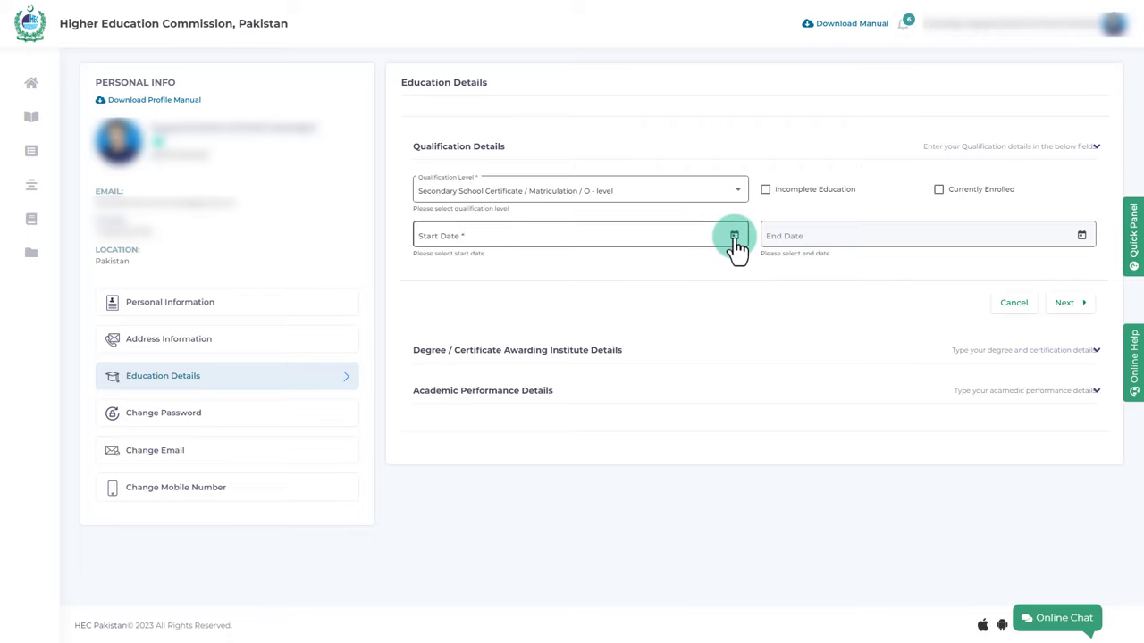
Step: Set the matric start date to 3/1/2006 and end date to 8/1/2008, then continue
{"action": "left_click", "coordinate": [734, 237]}
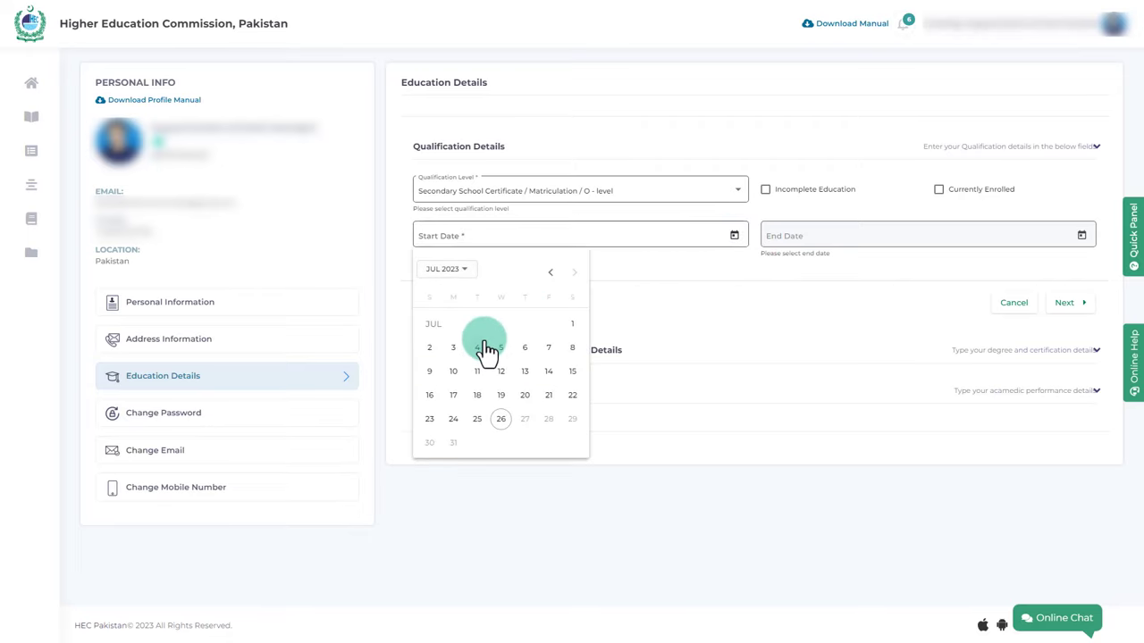
{"action": "left_click", "coordinate": [464, 272]}
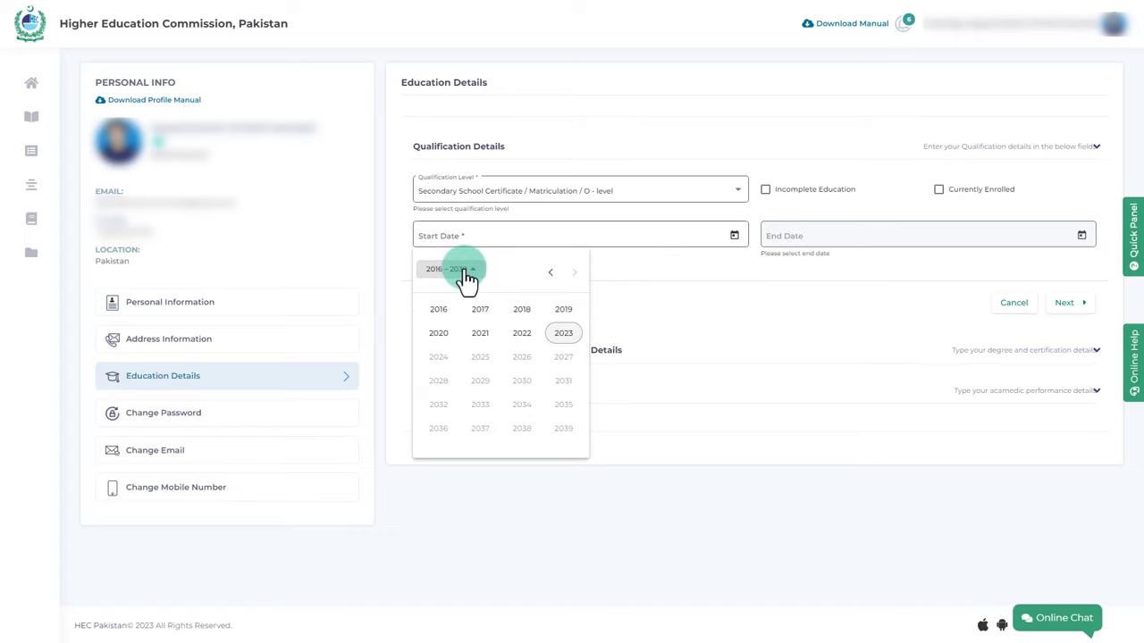
{"action": "left_click", "coordinate": [550, 273]}
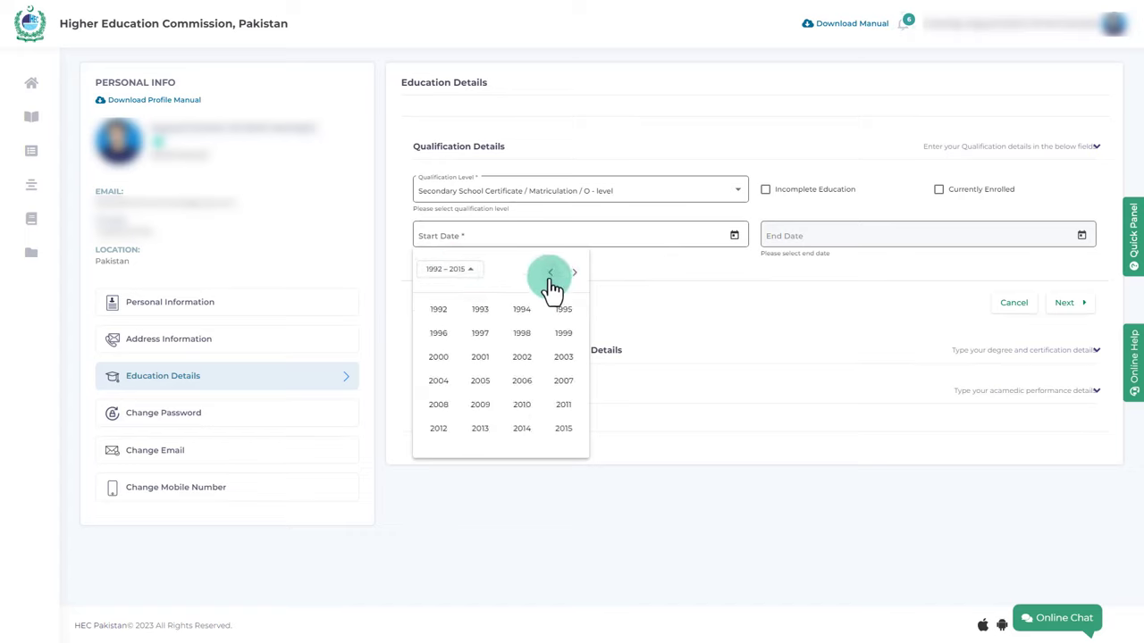
{"action": "left_click", "coordinate": [520, 383]}
{"action": "left_click", "coordinate": [520, 335]}
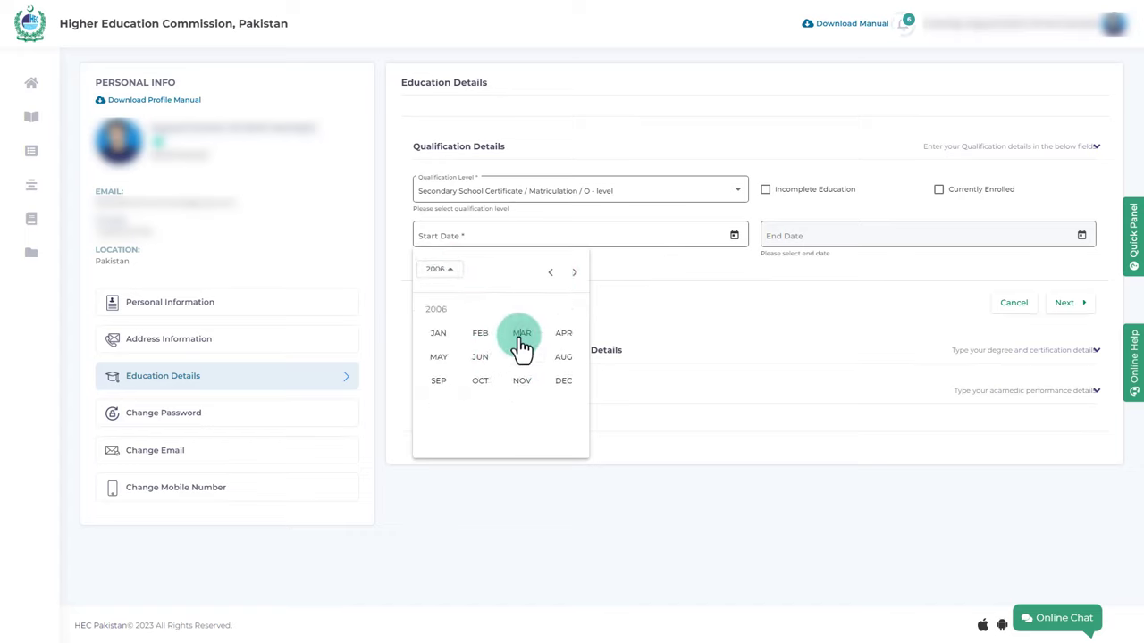
{"action": "left_click", "coordinate": [502, 322]}
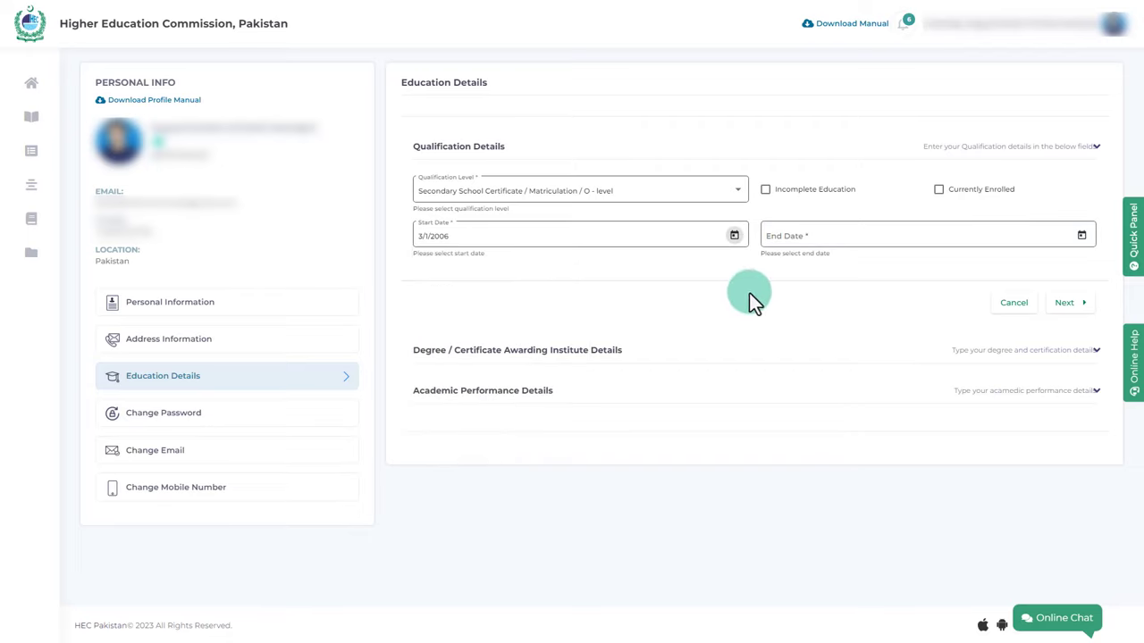
{"action": "left_click", "coordinate": [1081, 236]}
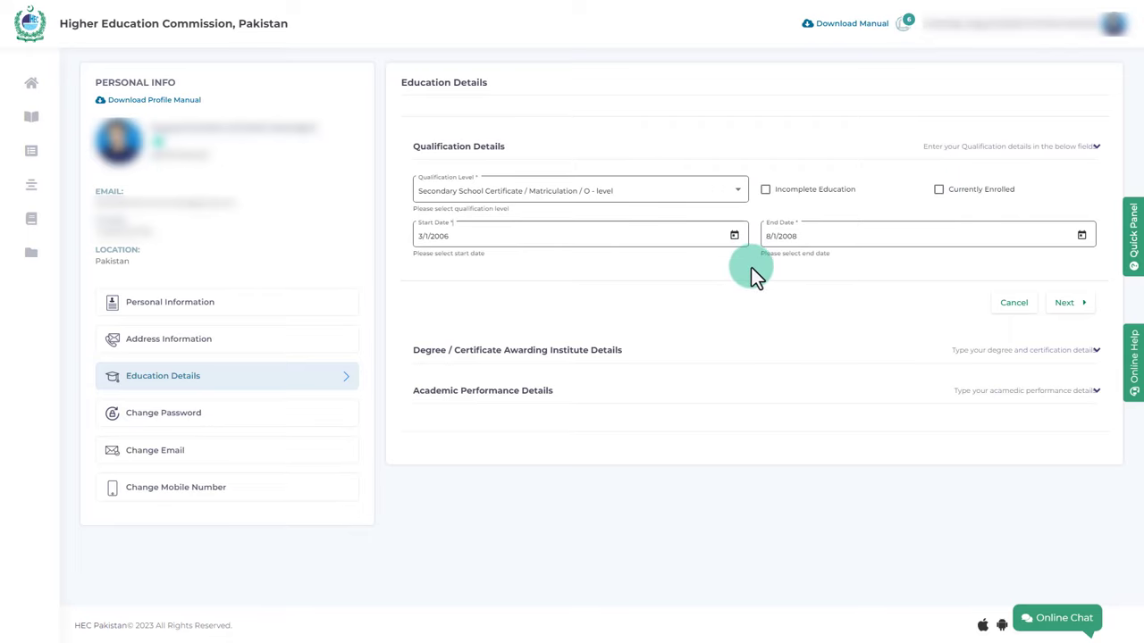
{"action": "left_click", "coordinate": [1075, 305]}
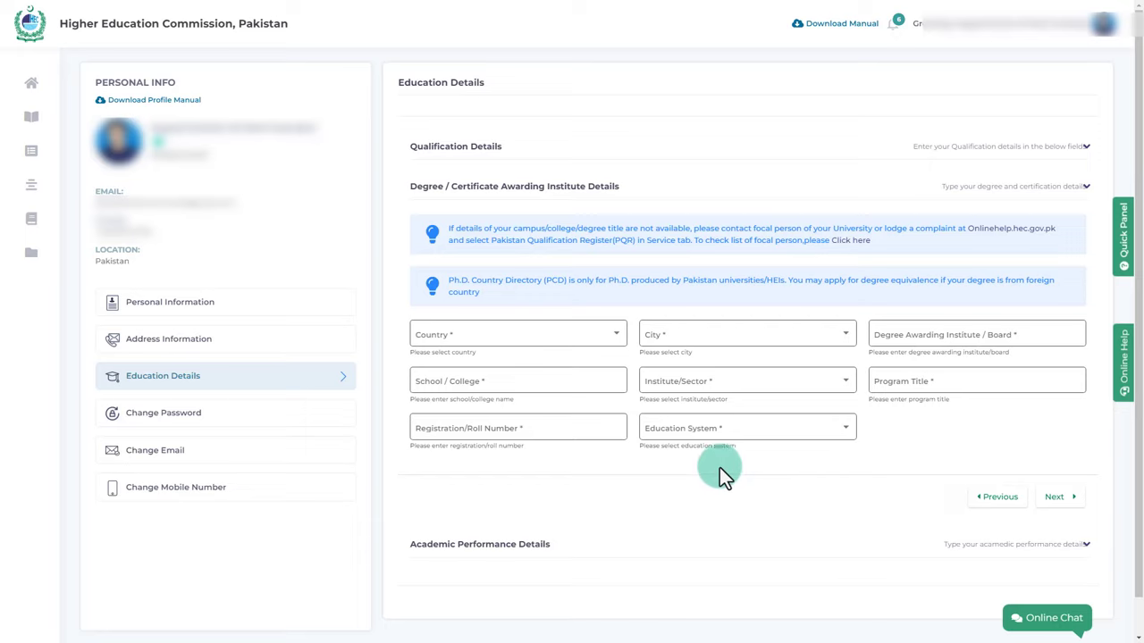
Step: Set the awarding institute country to Pakistan, accept the city, and choose board BISE Lahore
{"action": "left_click", "coordinate": [598, 344]}
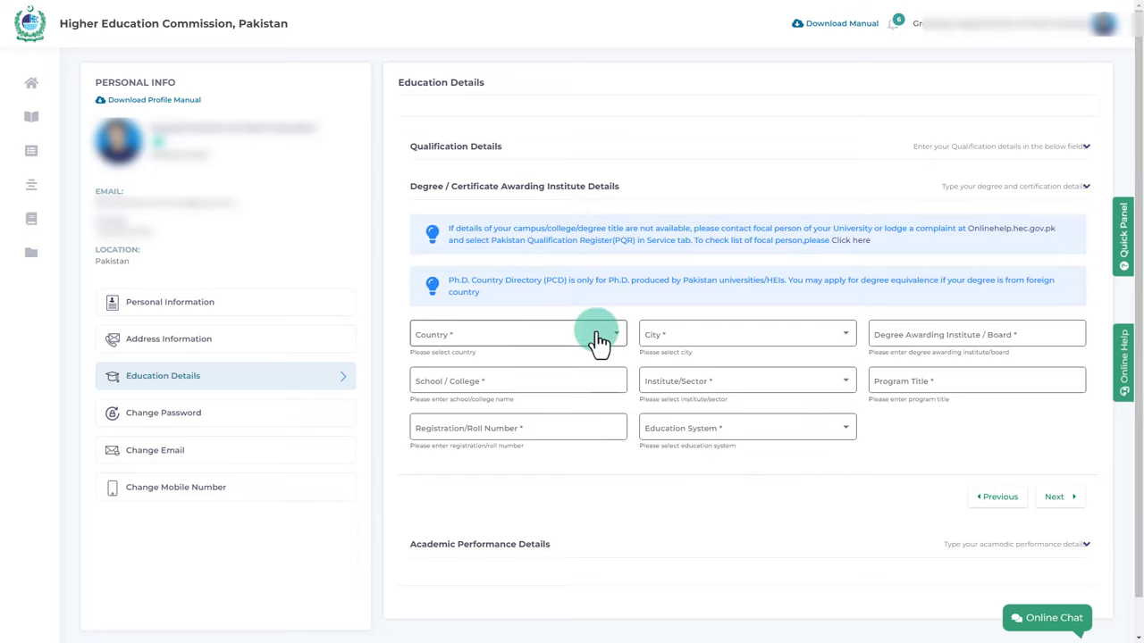
{"action": "type", "text": "pak"}
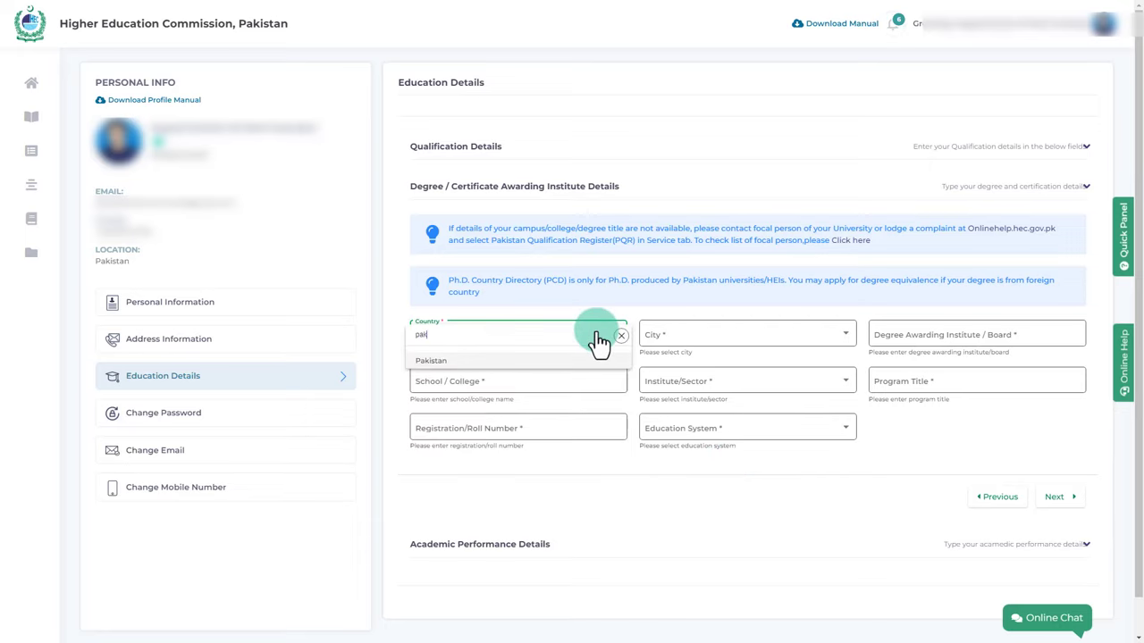
{"action": "key", "text": "Return"}
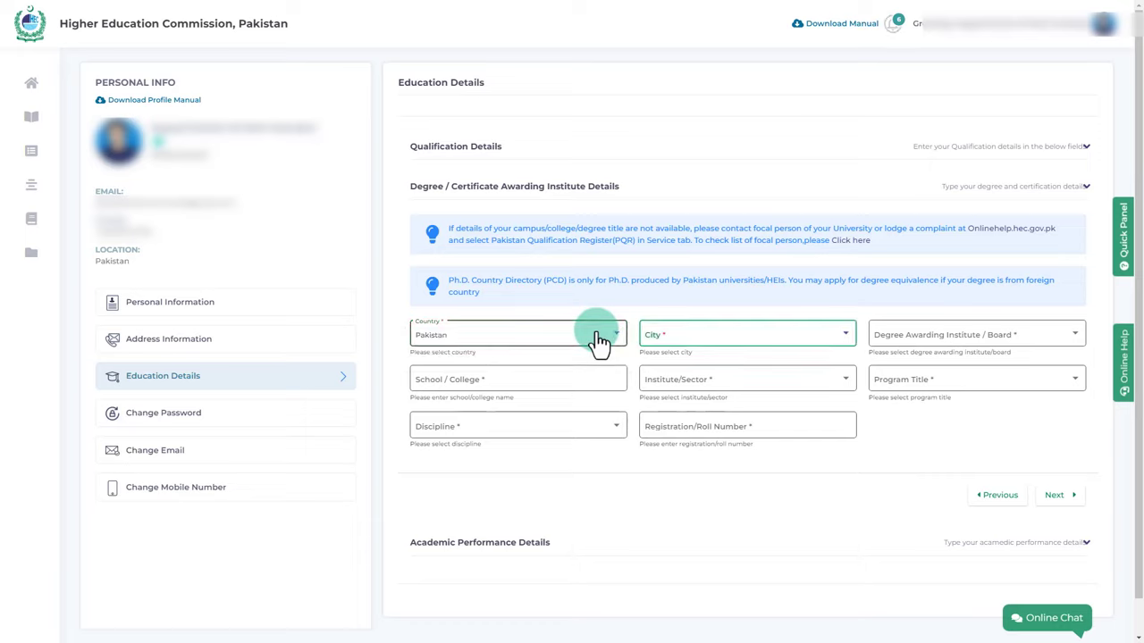
{"action": "key", "text": "Tab"}
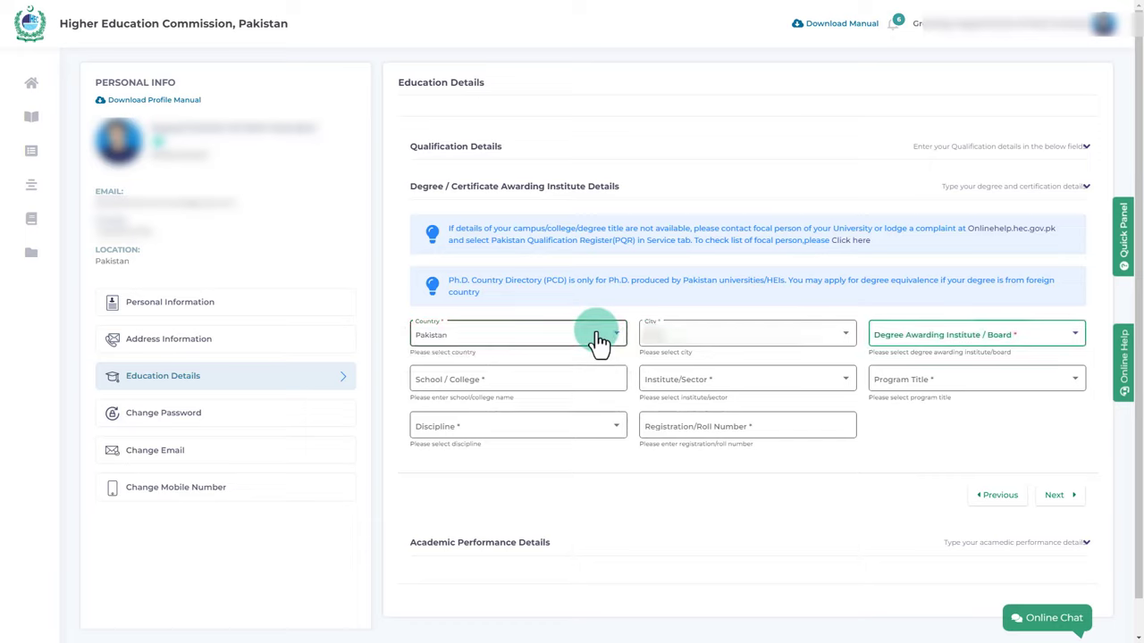
{"action": "left_click", "coordinate": [920, 338]}
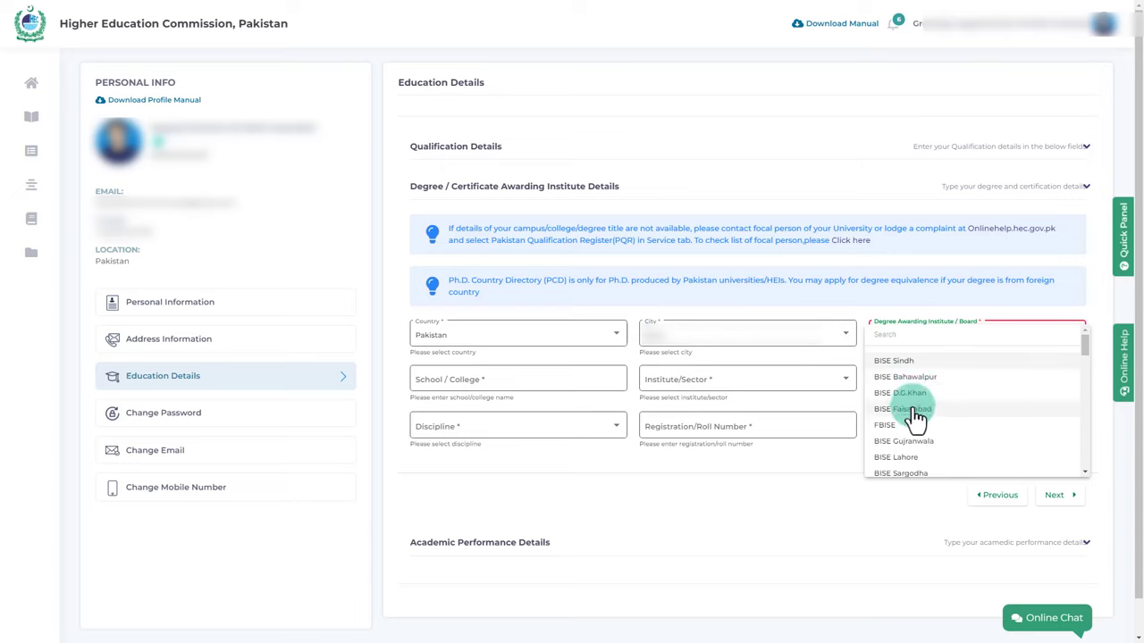
{"action": "left_click", "coordinate": [907, 459]}
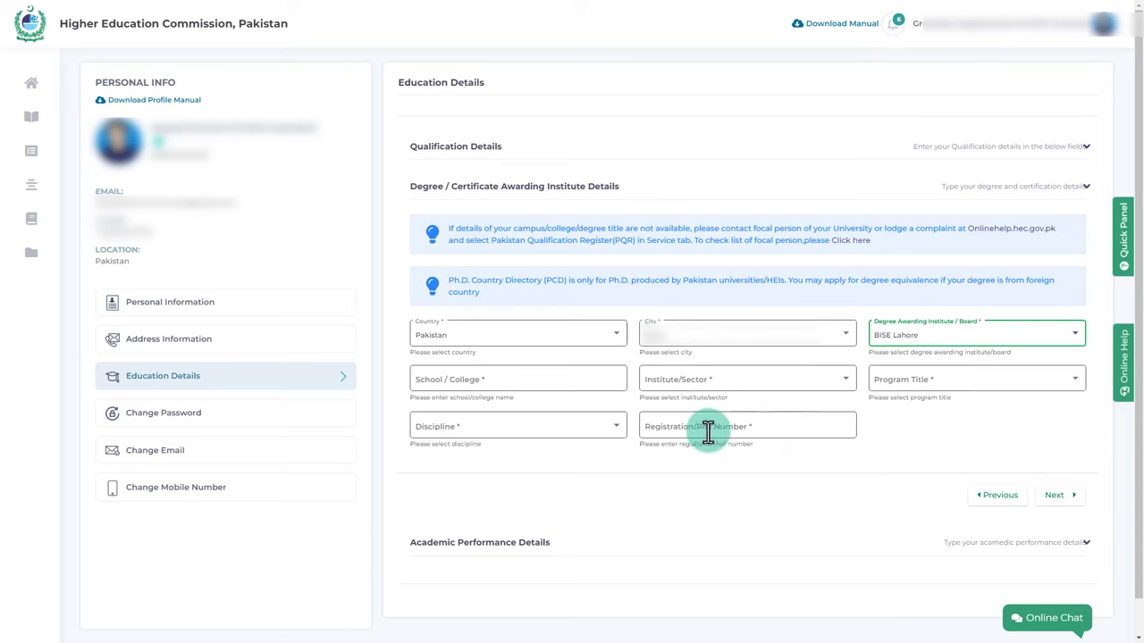
Step: Choose school Private, program Matric, discipline Science, paste the roll number, and continue
{"action": "left_click", "coordinate": [581, 385]}
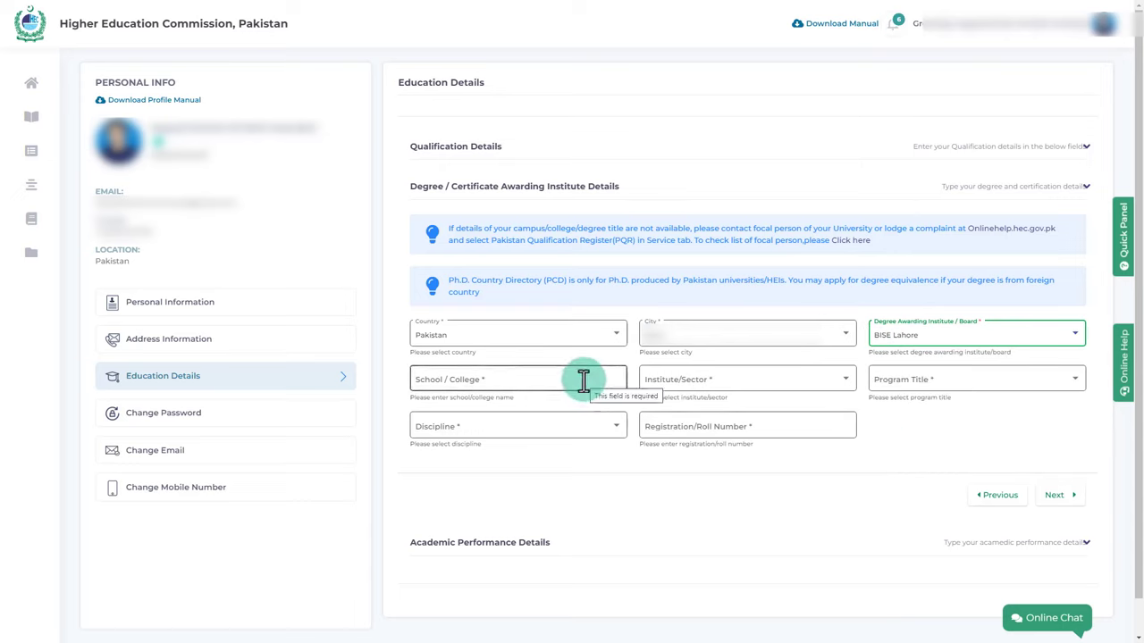
{"action": "left_click", "coordinate": [625, 398]}
{"action": "left_click", "coordinate": [980, 391]}
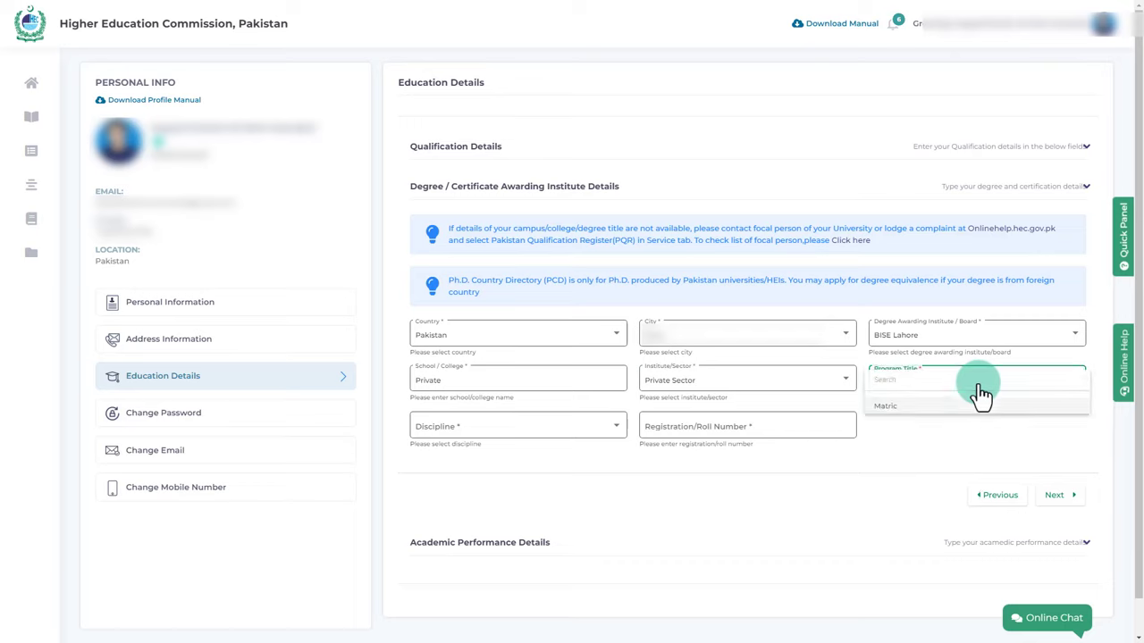
{"action": "left_click", "coordinate": [952, 416]}
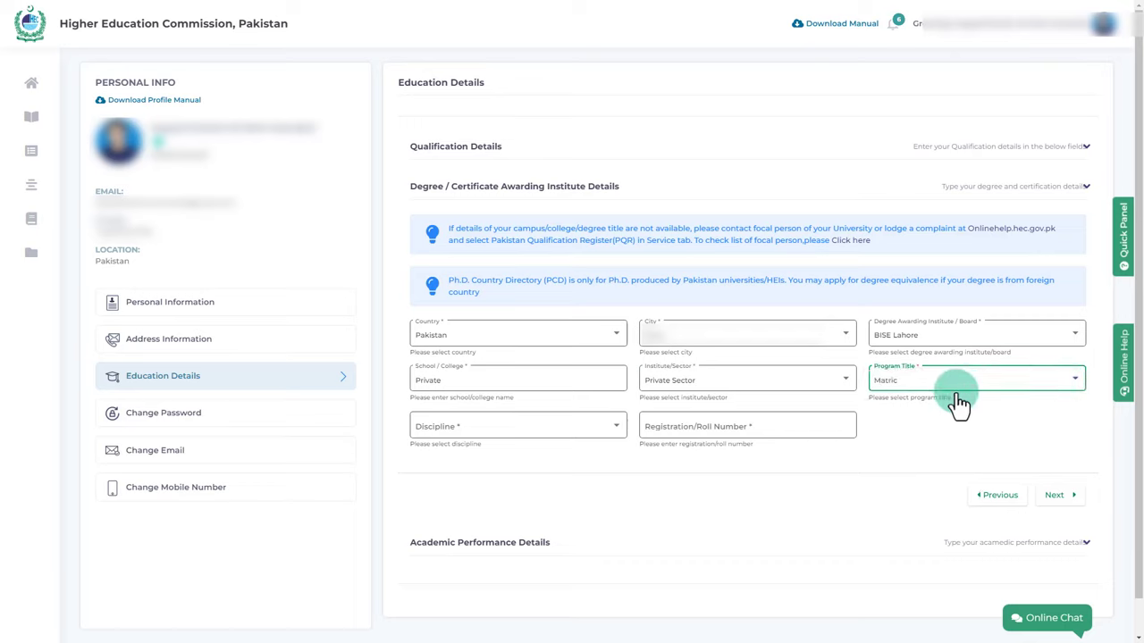
{"action": "left_click", "coordinate": [611, 431]}
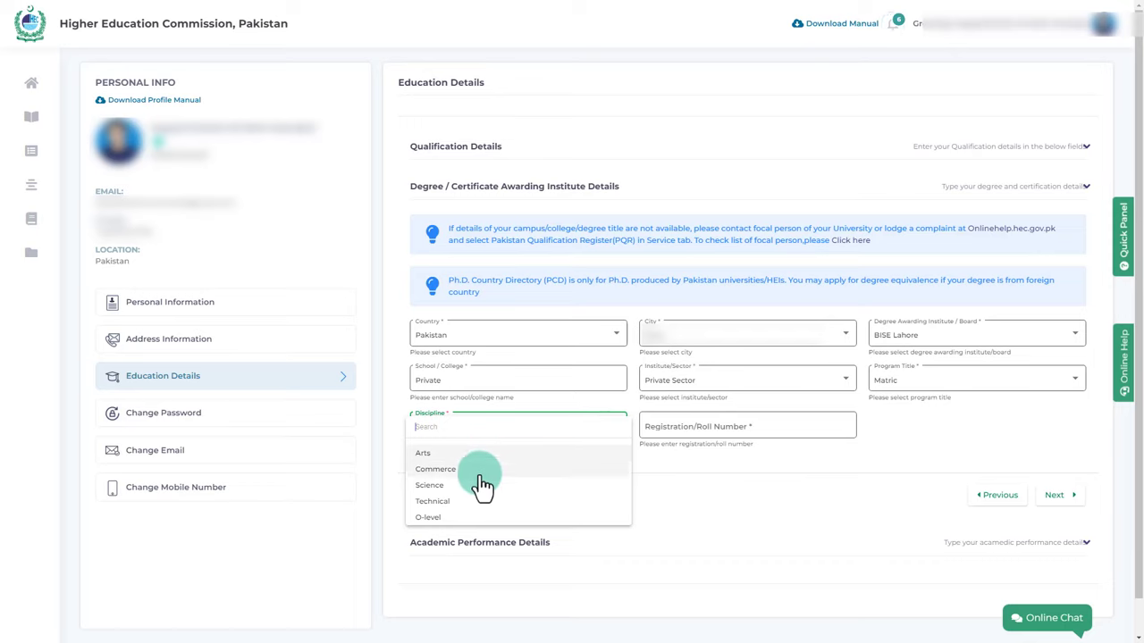
{"action": "left_click", "coordinate": [474, 485]}
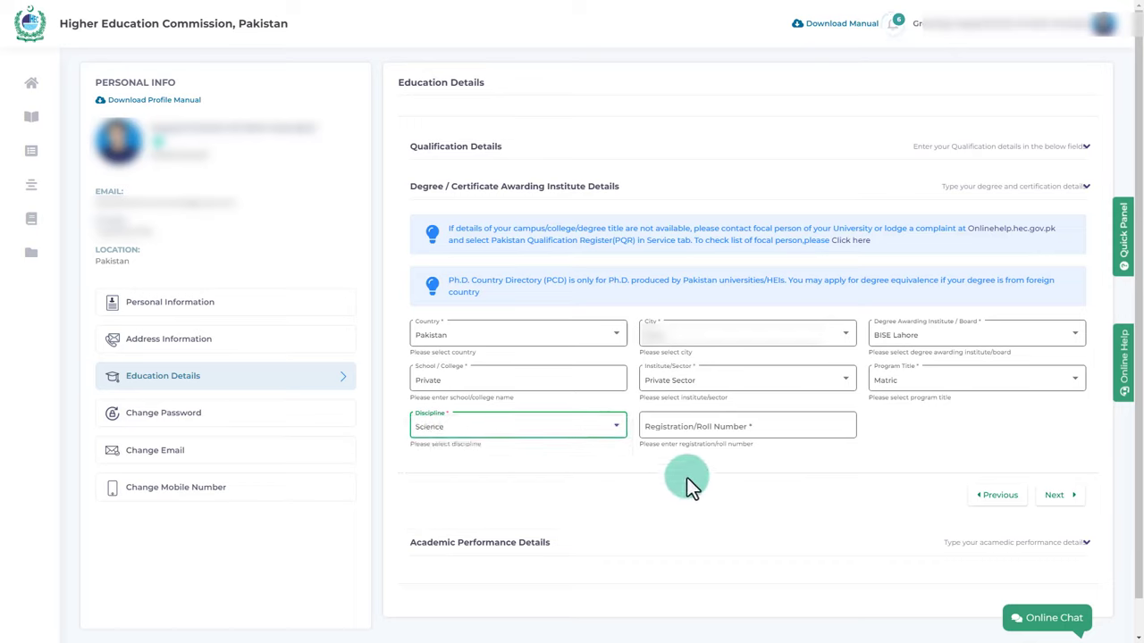
{"action": "left_click", "coordinate": [793, 427]}
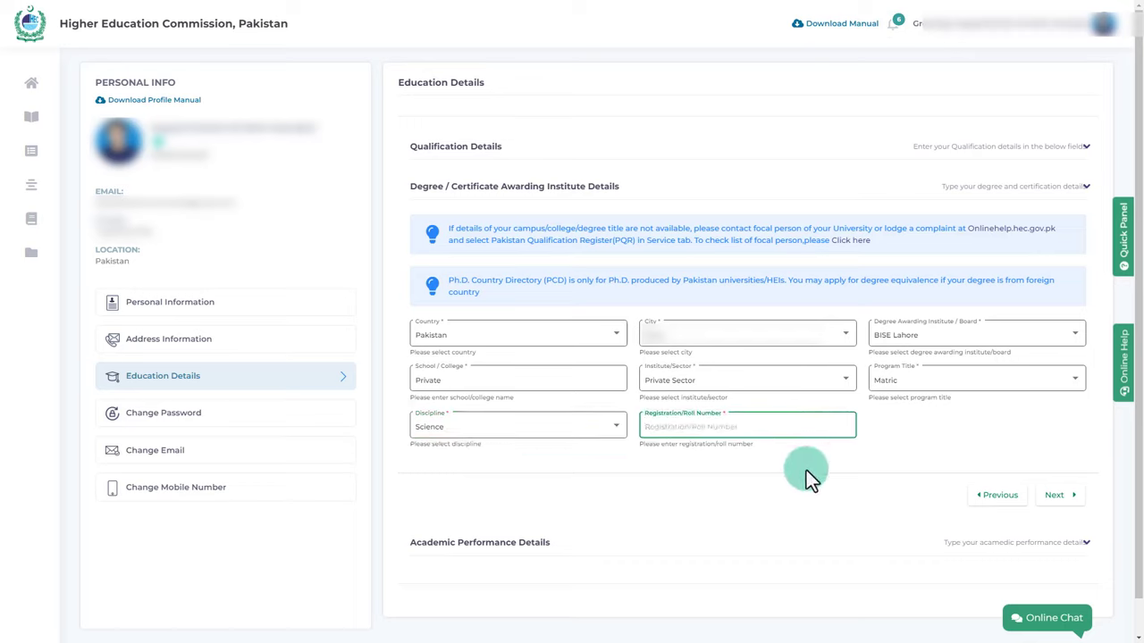
{"action": "key", "text": "ctrl+v"}
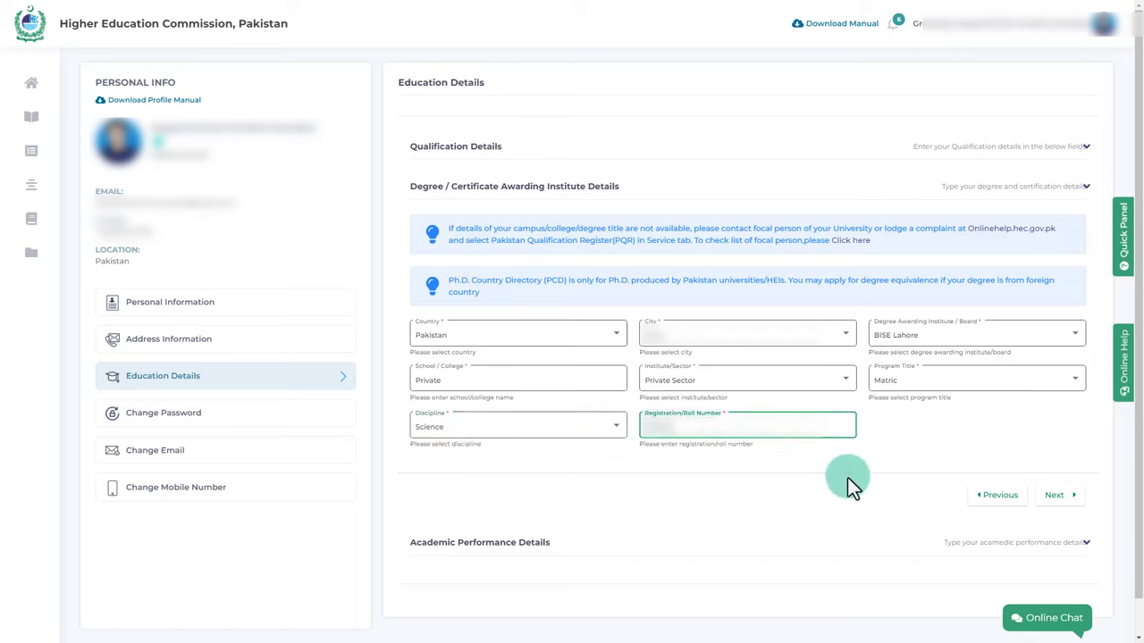
{"action": "left_click", "coordinate": [1068, 499]}
Step: Enter total marks 850 and obtained marks 700, then save the Matric education record
{"action": "left_click", "coordinate": [532, 270]}
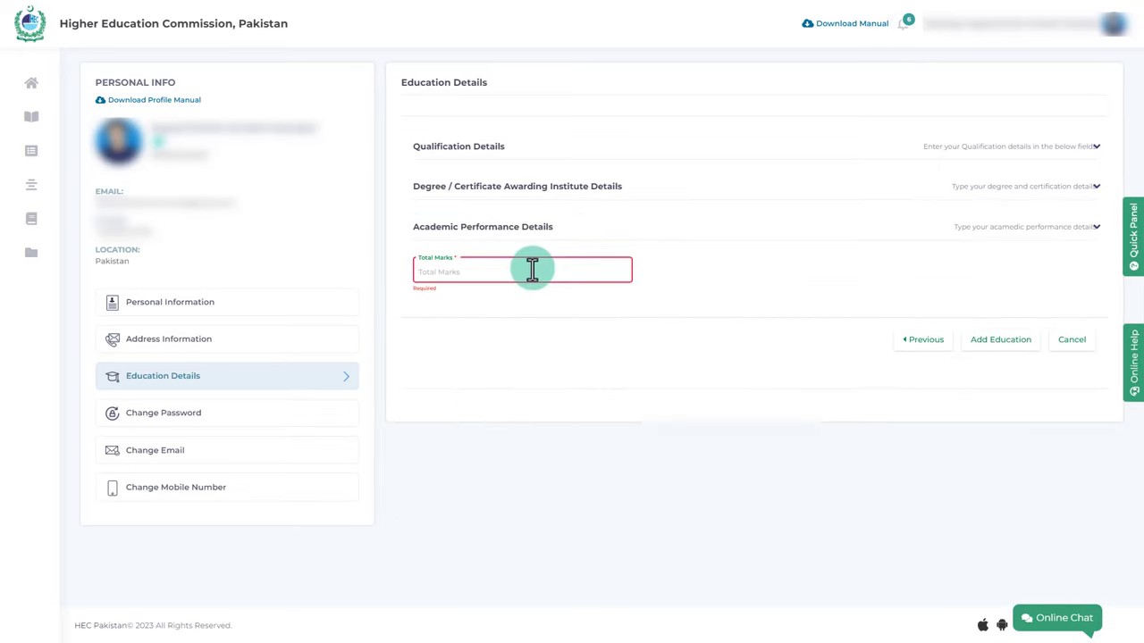
{"action": "type", "text": "850"}
{"action": "key", "text": "Tab"}
{"action": "type", "text": "700"}
{"action": "left_click", "coordinate": [762, 314]}
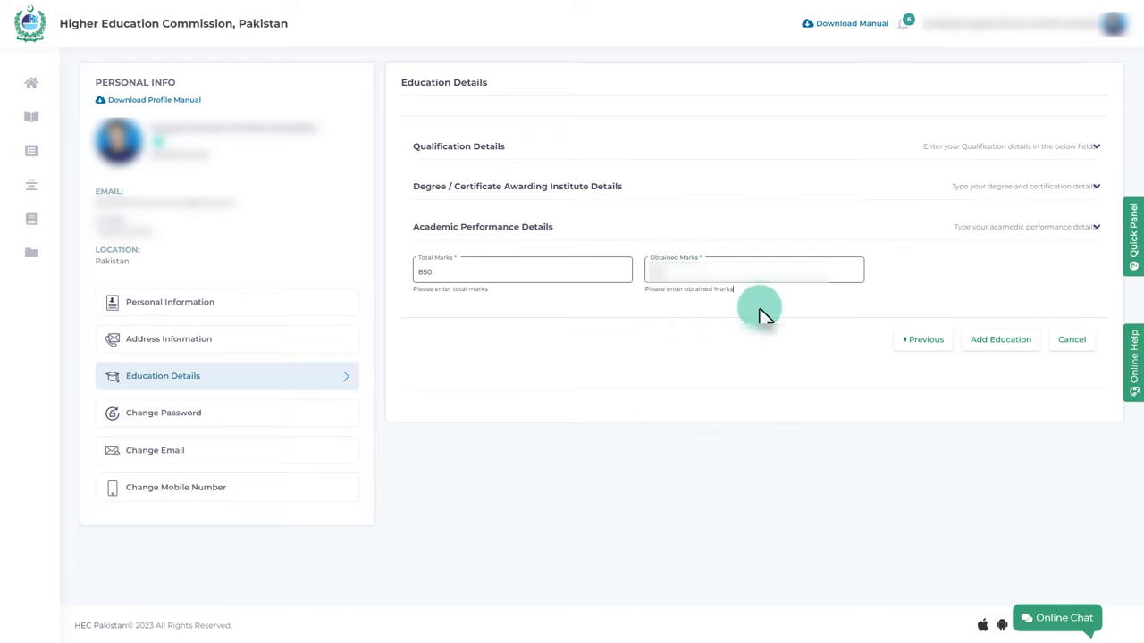
{"action": "left_click", "coordinate": [993, 345]}
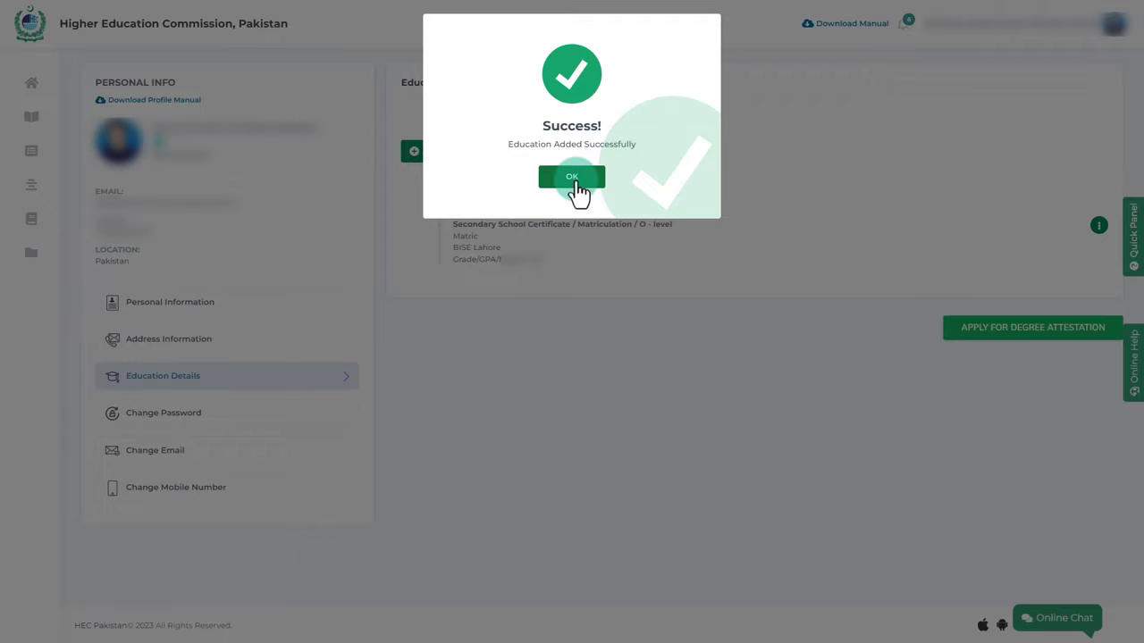
Step: Dismiss the success message and start adding the next education record
{"action": "left_click", "coordinate": [573, 179]}
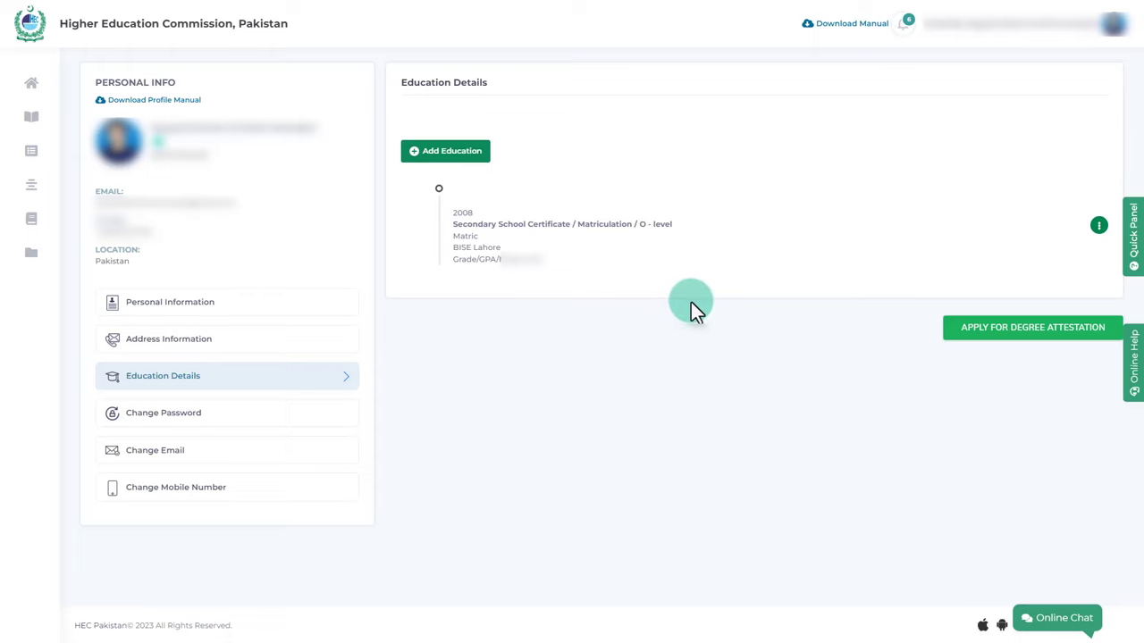
{"action": "left_click", "coordinate": [447, 152]}
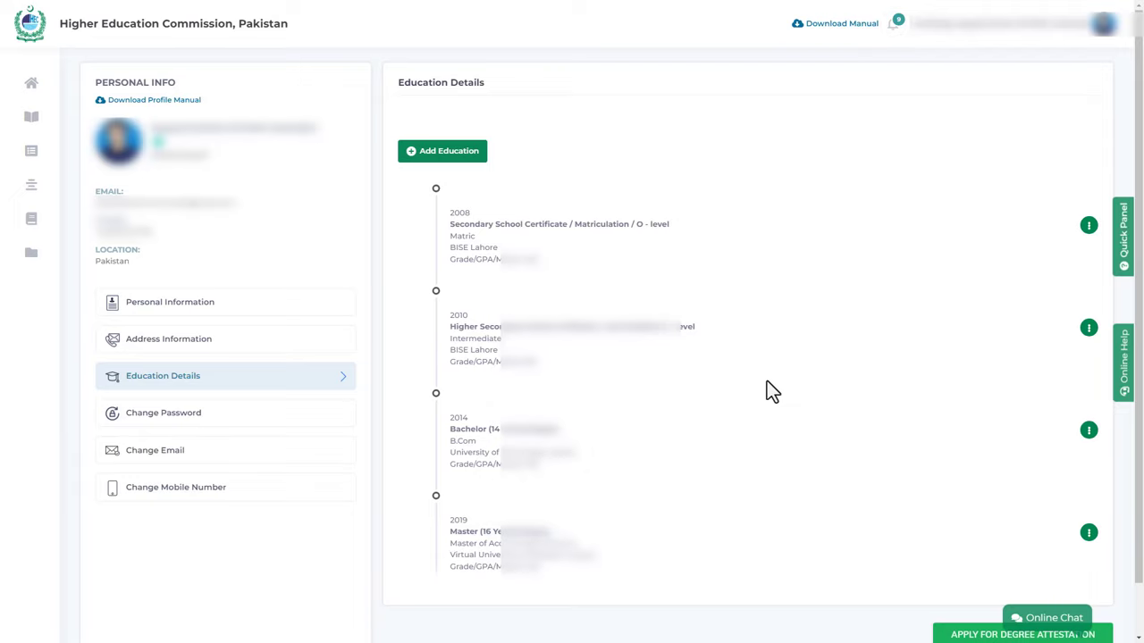
Step: Begin a degree attestation application from the bottom of the Education Details page
{"action": "scroll", "coordinate": [751, 338], "scroll_direction": "down", "scroll_amount": 1}
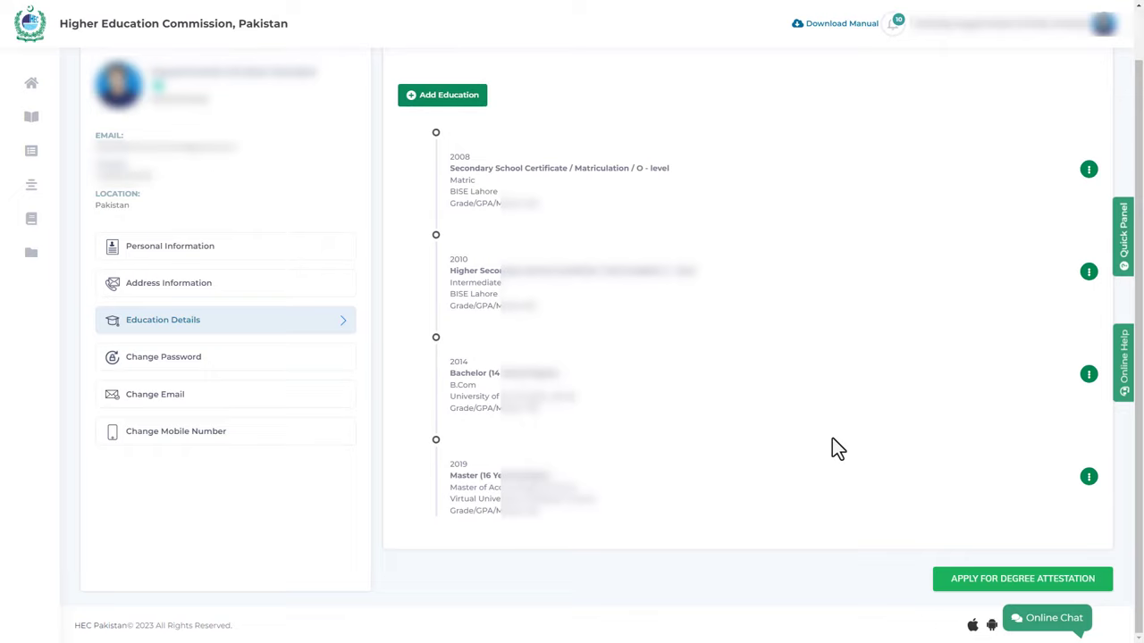
{"action": "left_click", "coordinate": [1013, 590]}
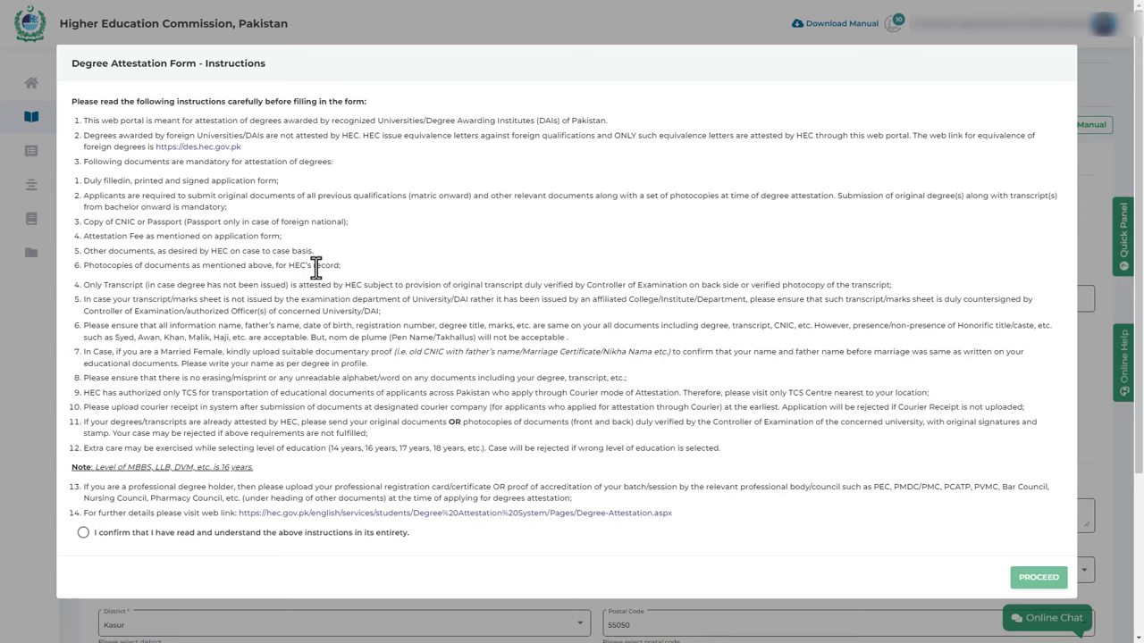
Step: Confirm having read the attestation form instructions and proceed to the Personal Details step
{"action": "left_click", "coordinate": [83, 534]}
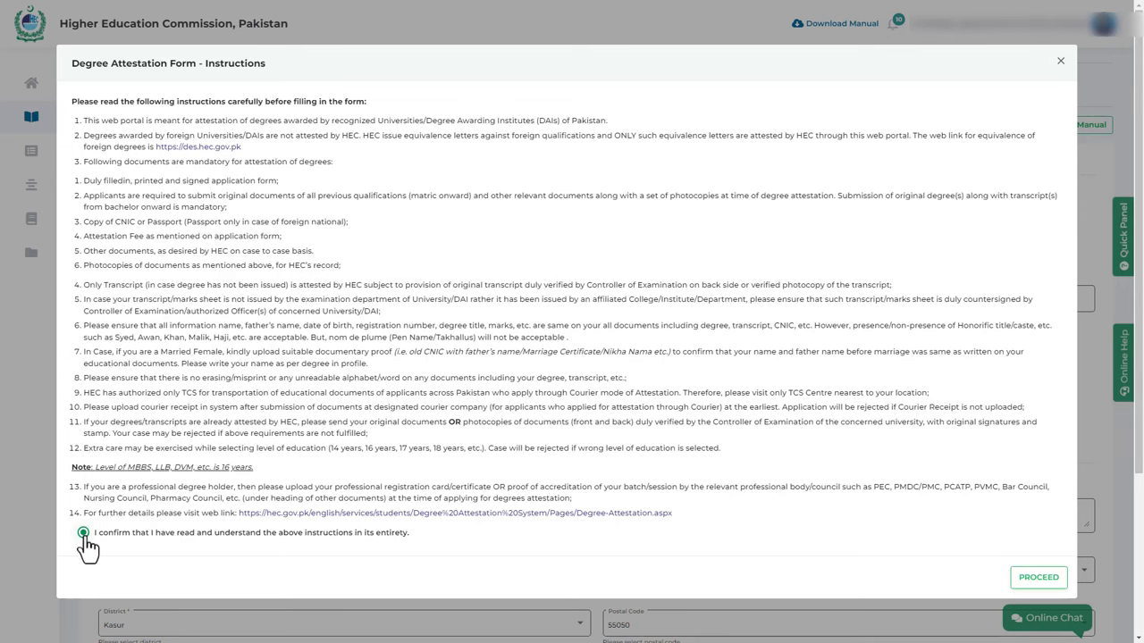
{"action": "left_click", "coordinate": [1026, 580]}
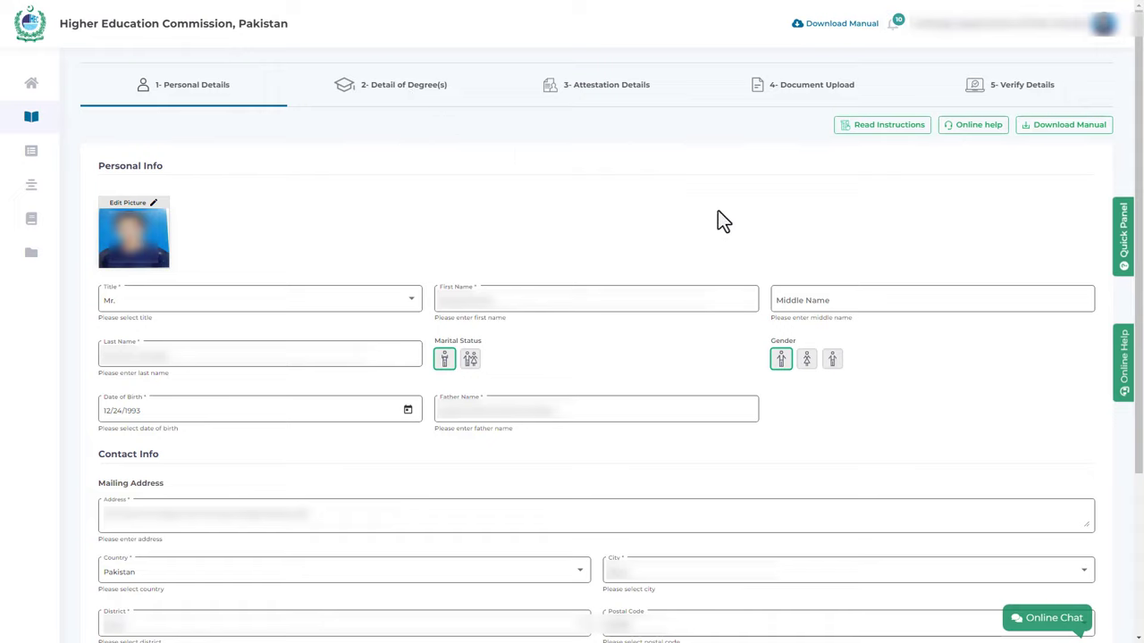
Step: Accept the prefilled personal details and continue to the degree list showing B.Com (2014) and Master (2019)
{"action": "scroll", "coordinate": [871, 375], "scroll_direction": "down", "scroll_amount": 3}
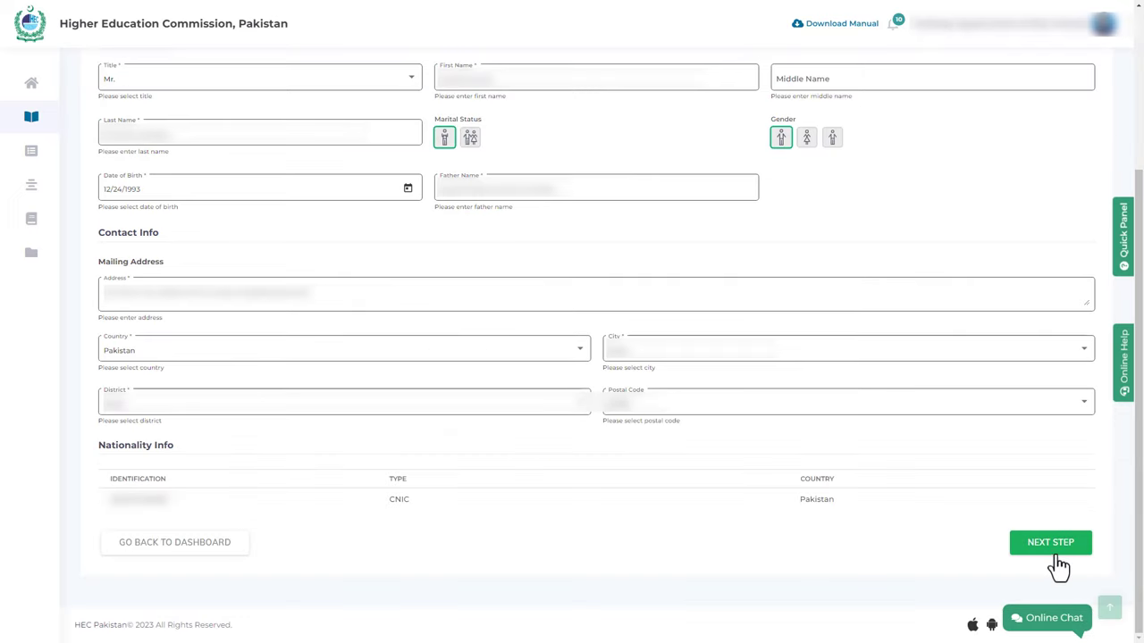
{"action": "left_click", "coordinate": [1056, 554]}
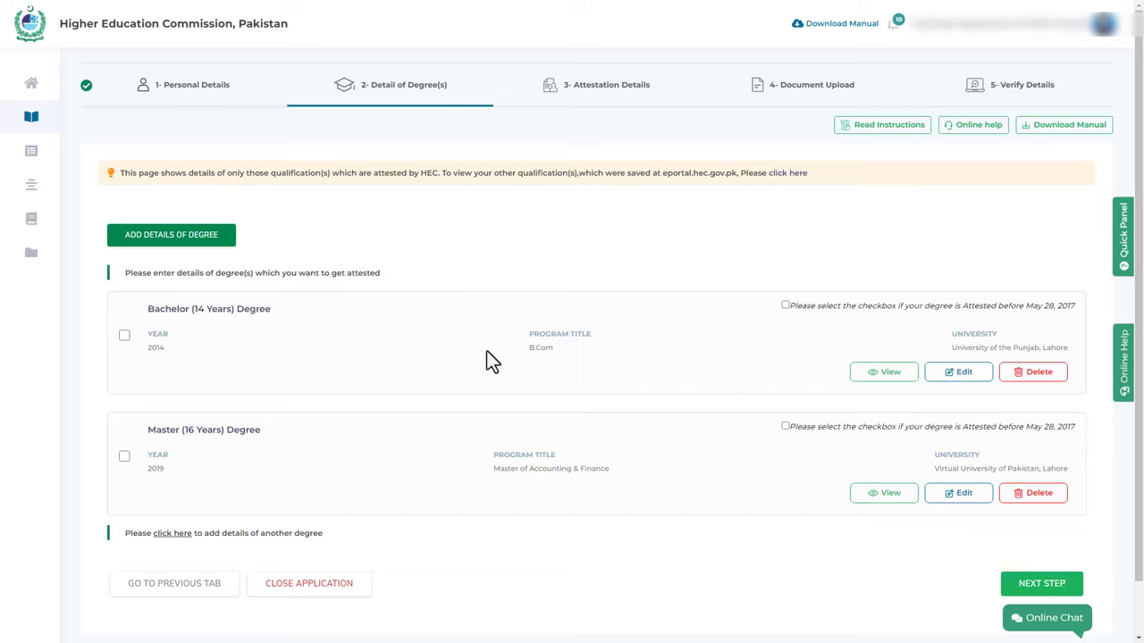
Step: Select the B.Com and Master degrees for attestation and continue past Education History to the questionnaire
{"action": "left_click", "coordinate": [124, 337]}
{"action": "left_click", "coordinate": [125, 458]}
{"action": "left_click", "coordinate": [1057, 589]}
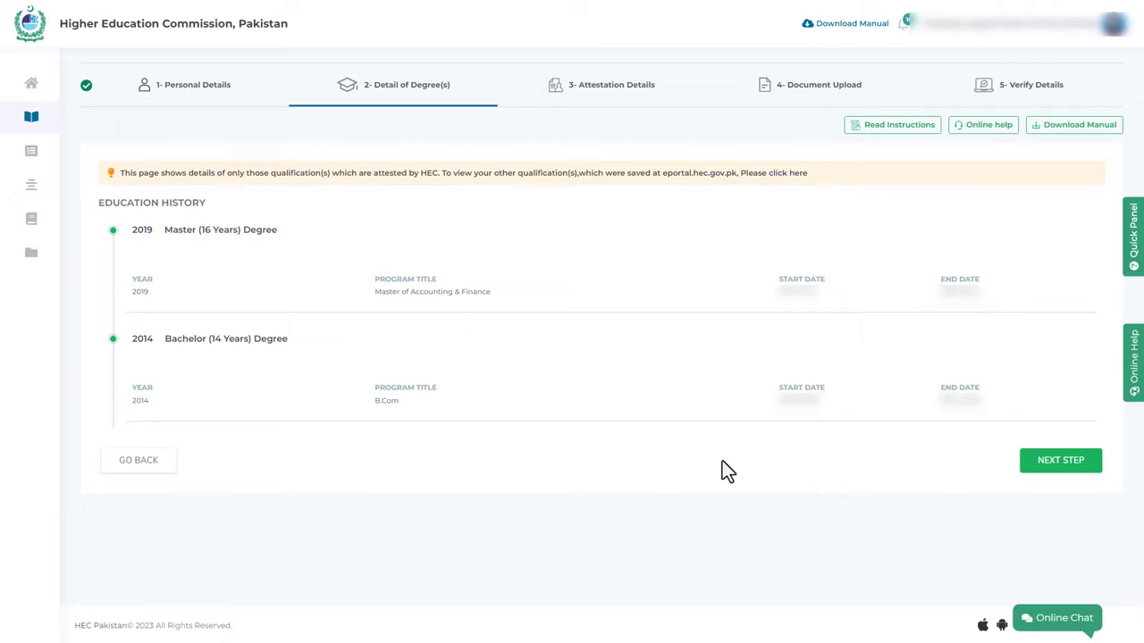
{"action": "left_click", "coordinate": [1067, 468]}
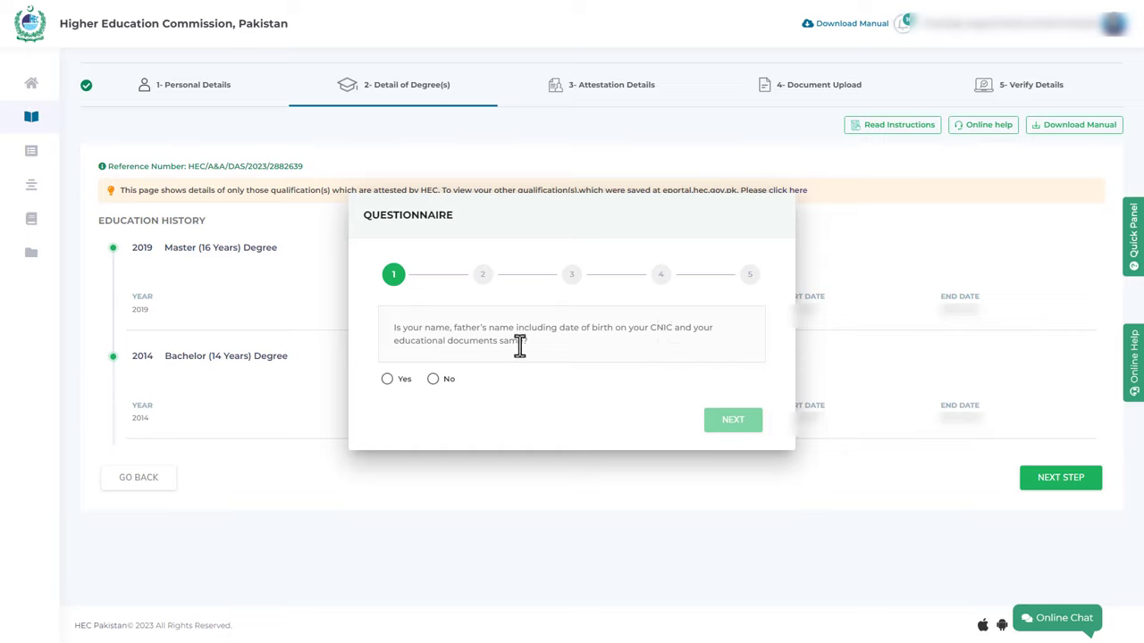
Step: Answer Yes to each of the five CNIC and document-matching questions and submit the questionnaire
{"action": "left_click", "coordinate": [388, 379]}
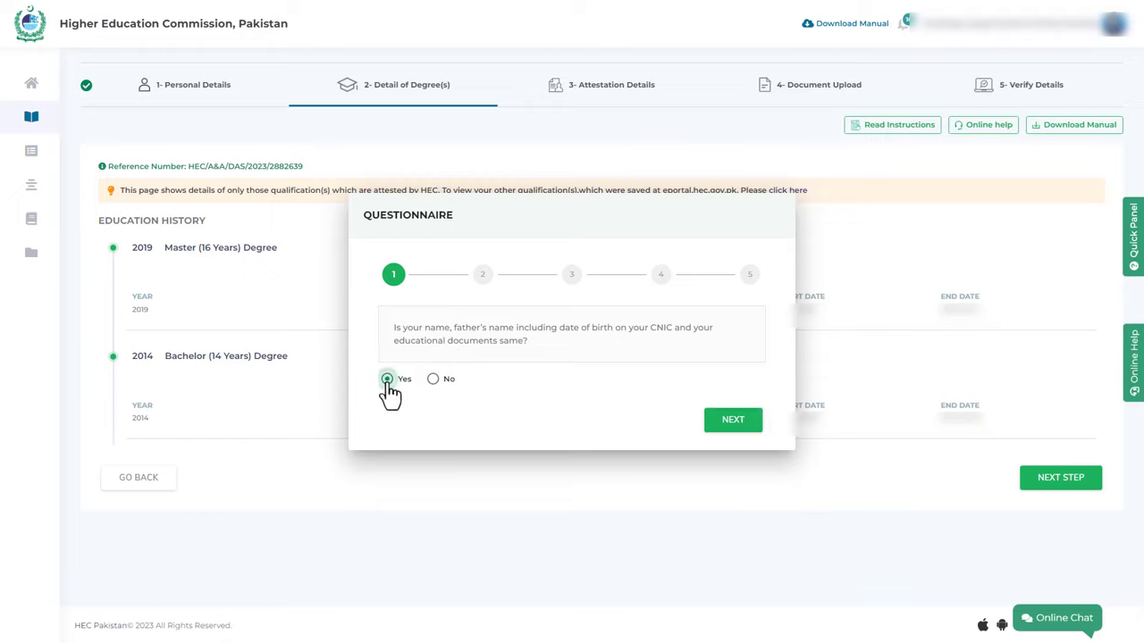
{"action": "left_click", "coordinate": [740, 425]}
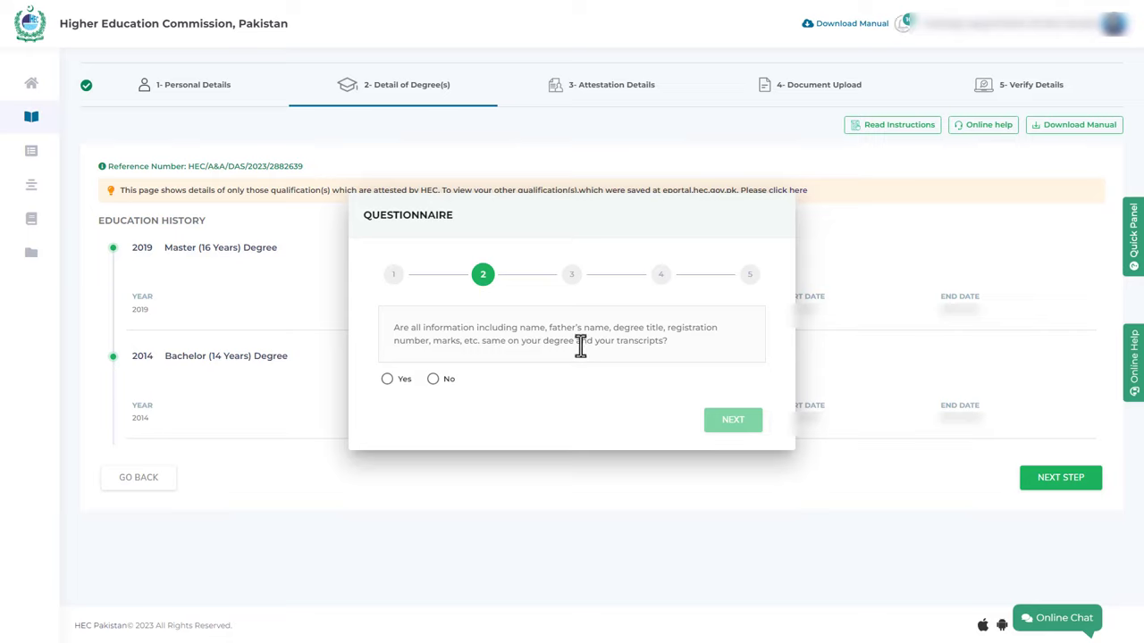
{"action": "left_click", "coordinate": [387, 379]}
{"action": "left_click", "coordinate": [734, 422]}
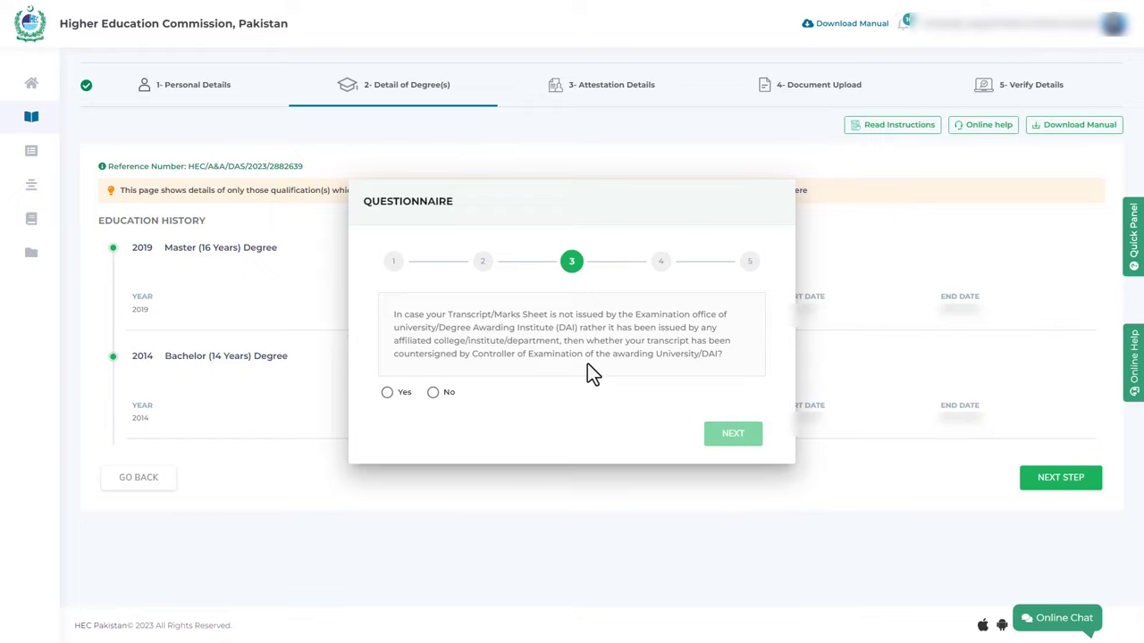
{"action": "left_click", "coordinate": [387, 393]}
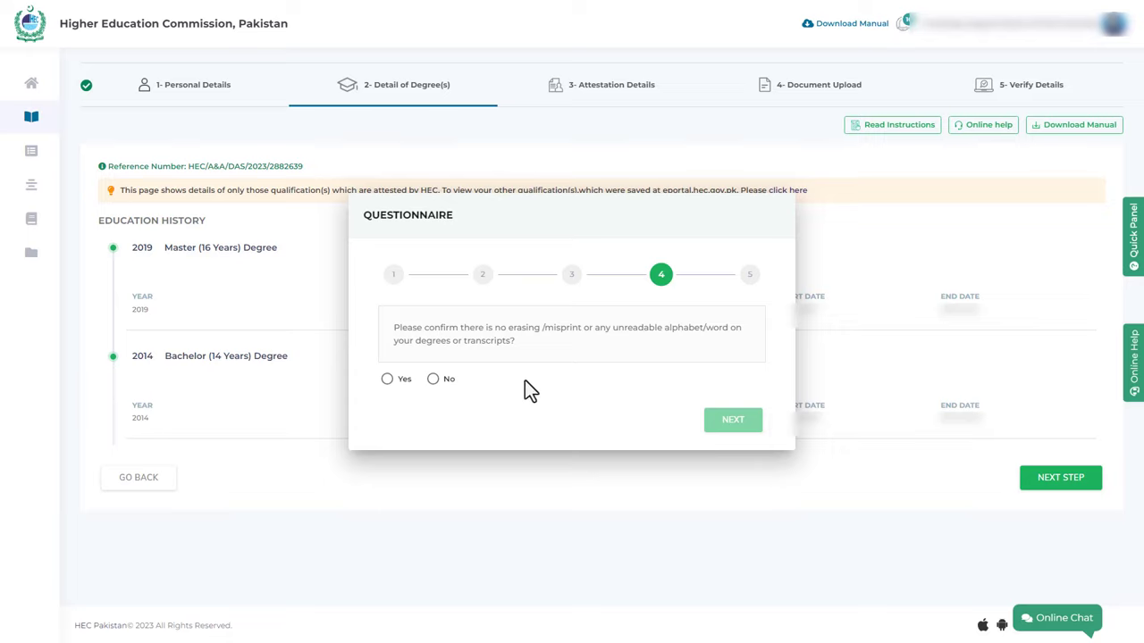
{"action": "left_click", "coordinate": [387, 380]}
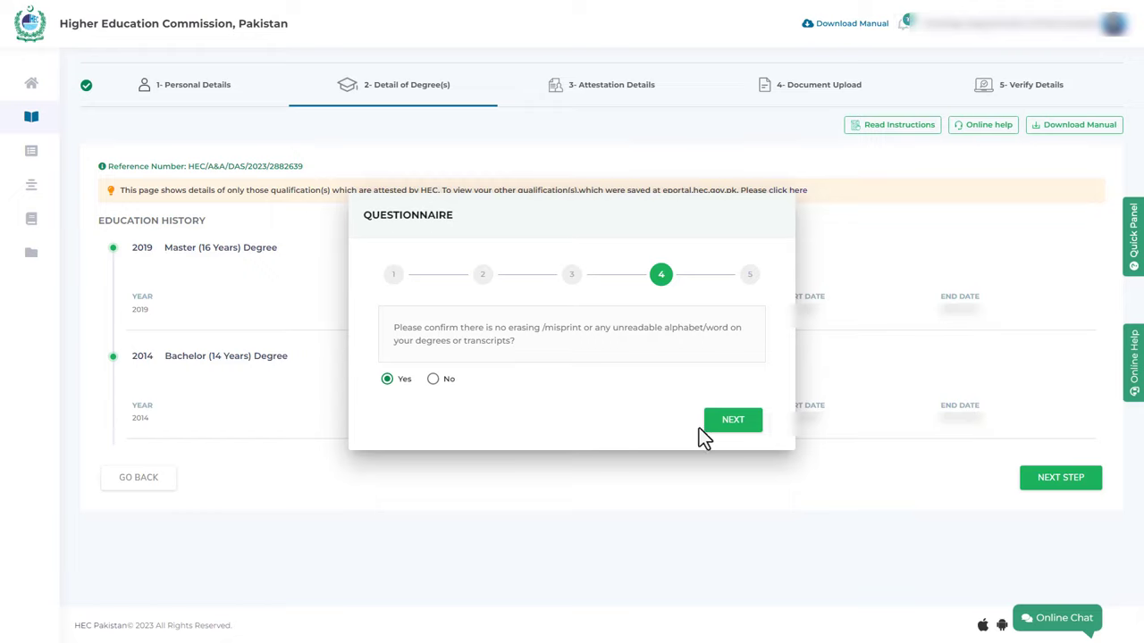
{"action": "left_click", "coordinate": [734, 420]}
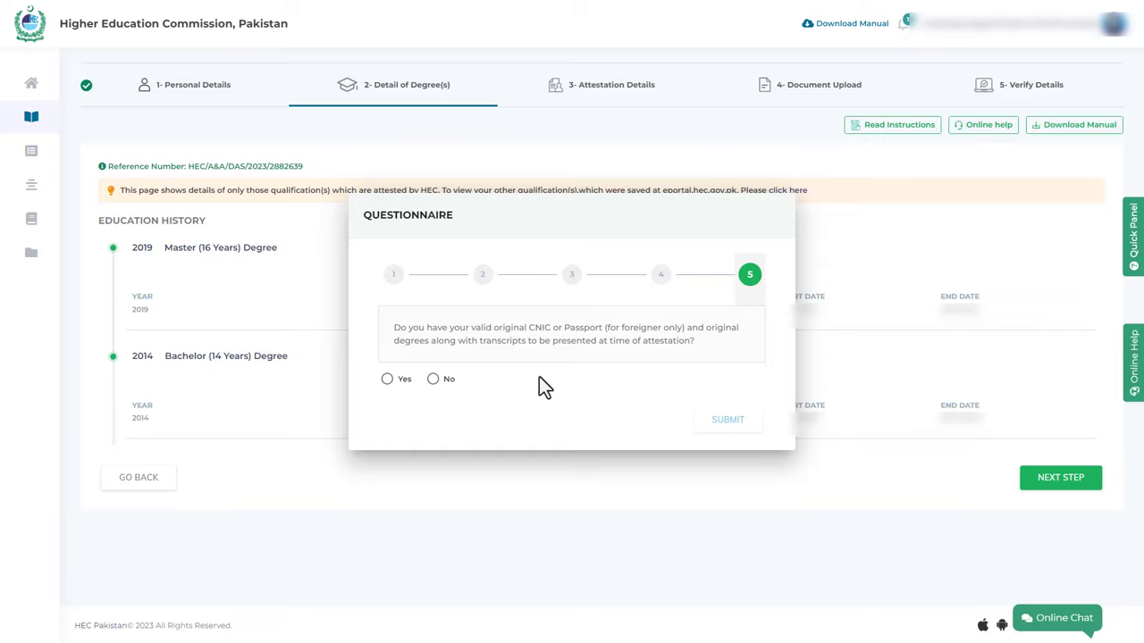
{"action": "left_click", "coordinate": [387, 379]}
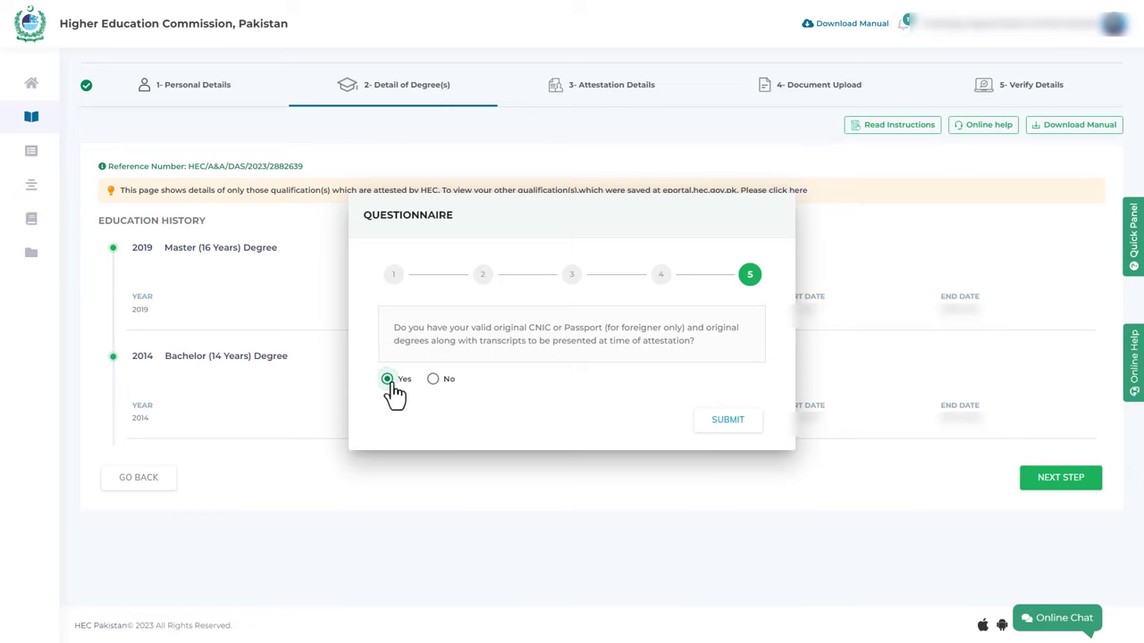
{"action": "left_click", "coordinate": [725, 422]}
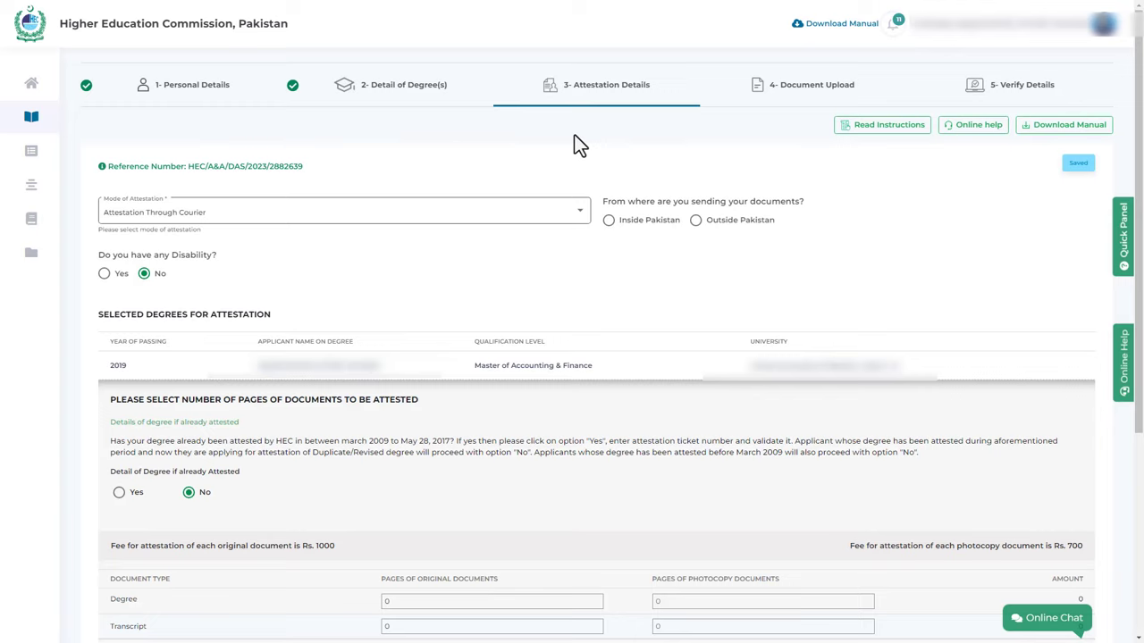
Step: Try Walk-in attestation and review its fees: Rs. 3000 urgent, Rs. 1000 per document, Rs. 700 photocopy
{"action": "left_click", "coordinate": [525, 221]}
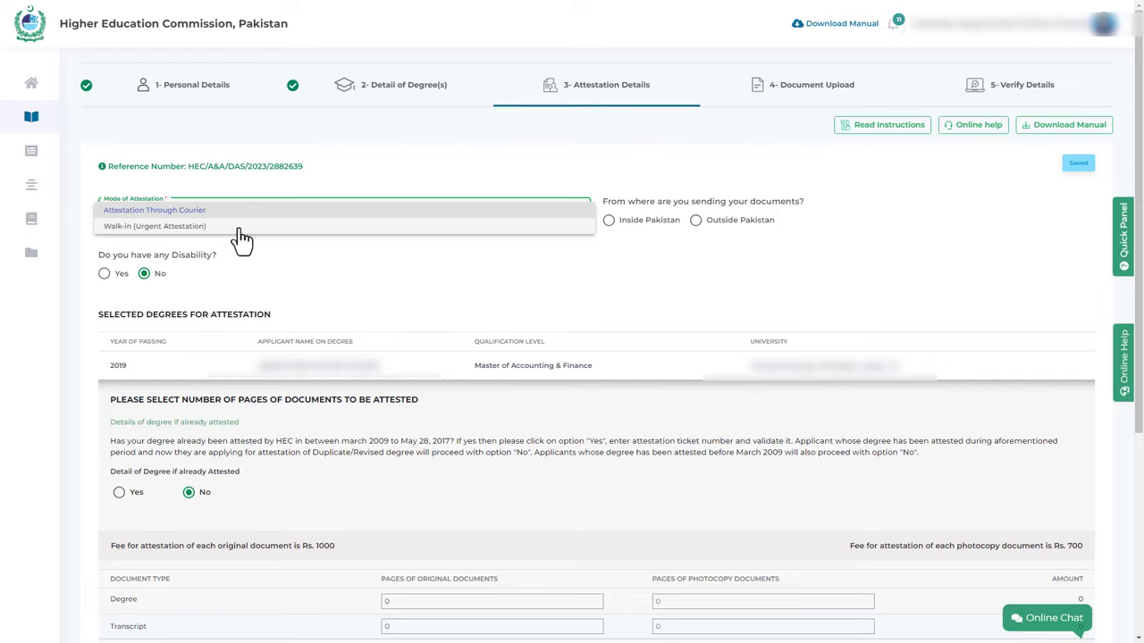
{"action": "left_click", "coordinate": [239, 227]}
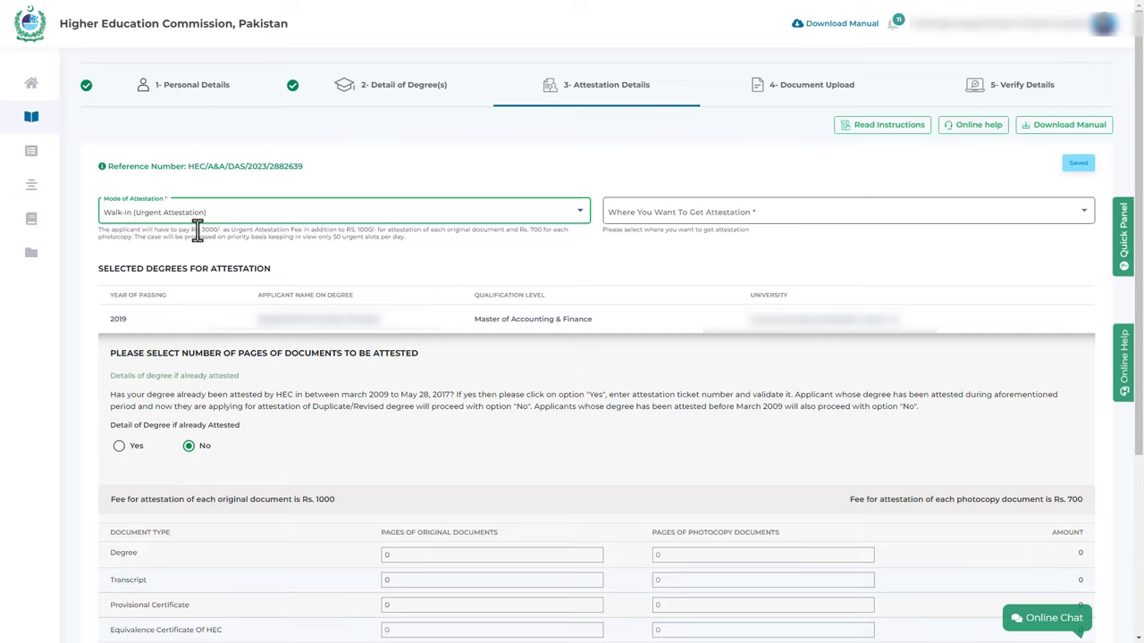
{"action": "left_click_drag", "start_coordinate": [190, 229], "coordinate": [228, 230]}
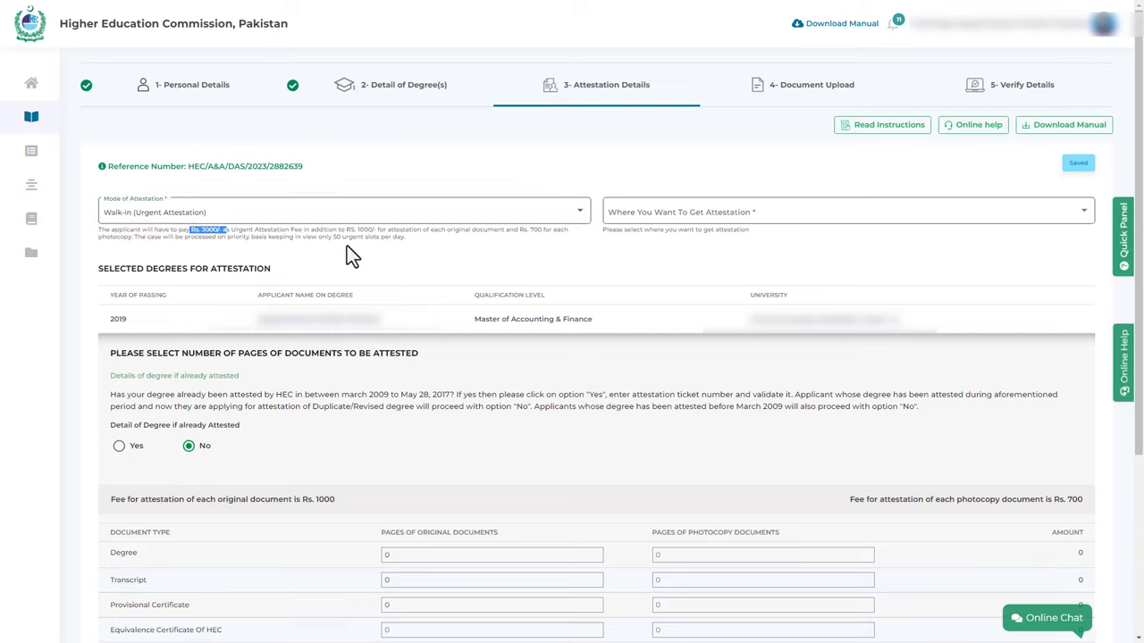
{"action": "left_click_drag", "start_coordinate": [343, 229], "coordinate": [374, 230]}
{"action": "left_click", "coordinate": [520, 230]}
{"action": "left_click_drag", "start_coordinate": [519, 230], "coordinate": [539, 229]}
{"action": "left_click", "coordinate": [470, 253]}
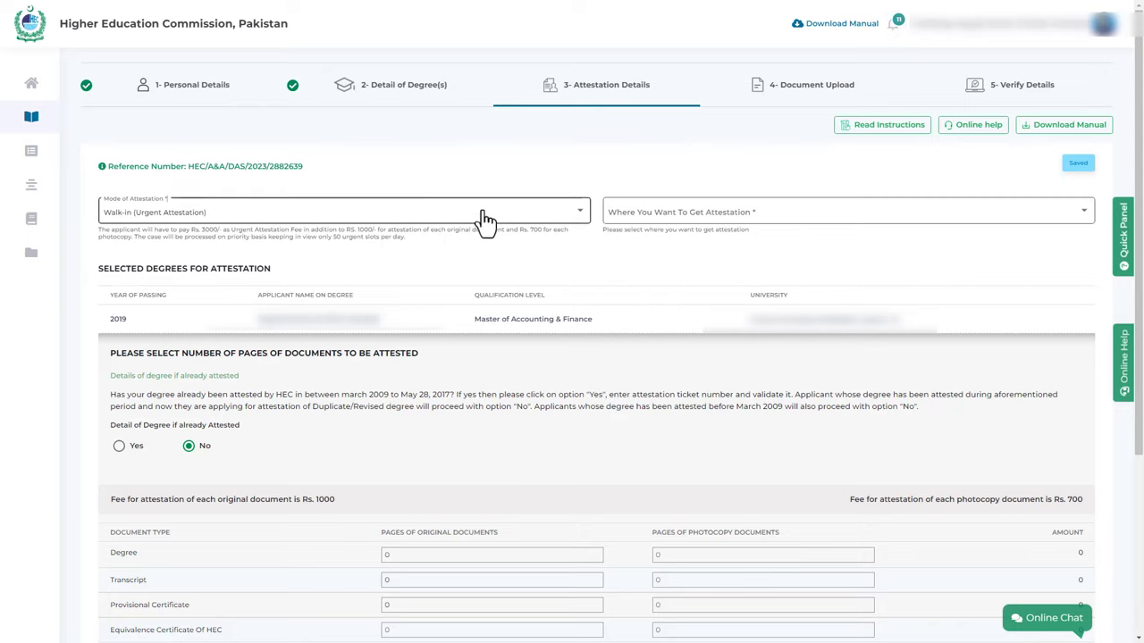
Step: Switch back to Attestation Through Courier, choose Inside Pakistan, and search the district list for 'kar'
{"action": "left_click", "coordinate": [484, 220]}
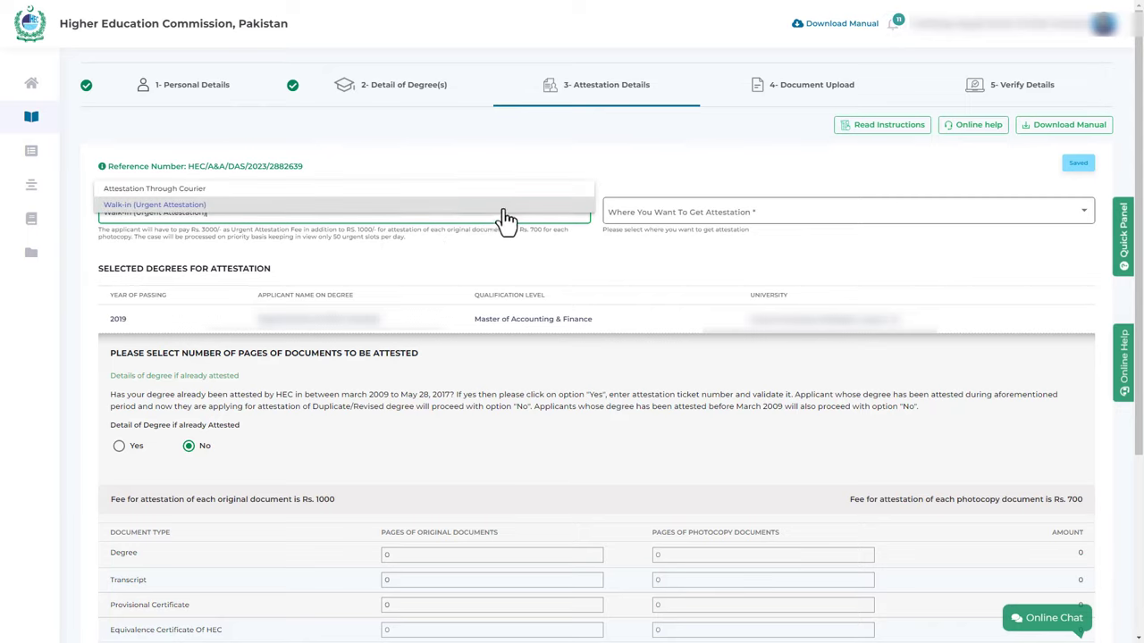
{"action": "left_click", "coordinate": [251, 190]}
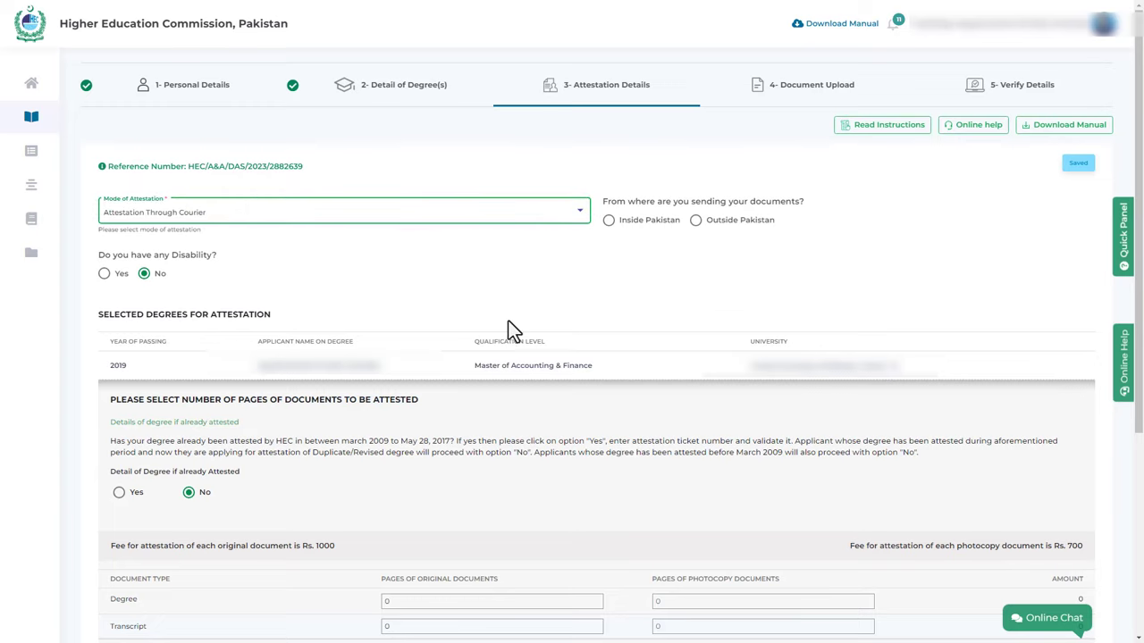
{"action": "left_click", "coordinate": [608, 222]}
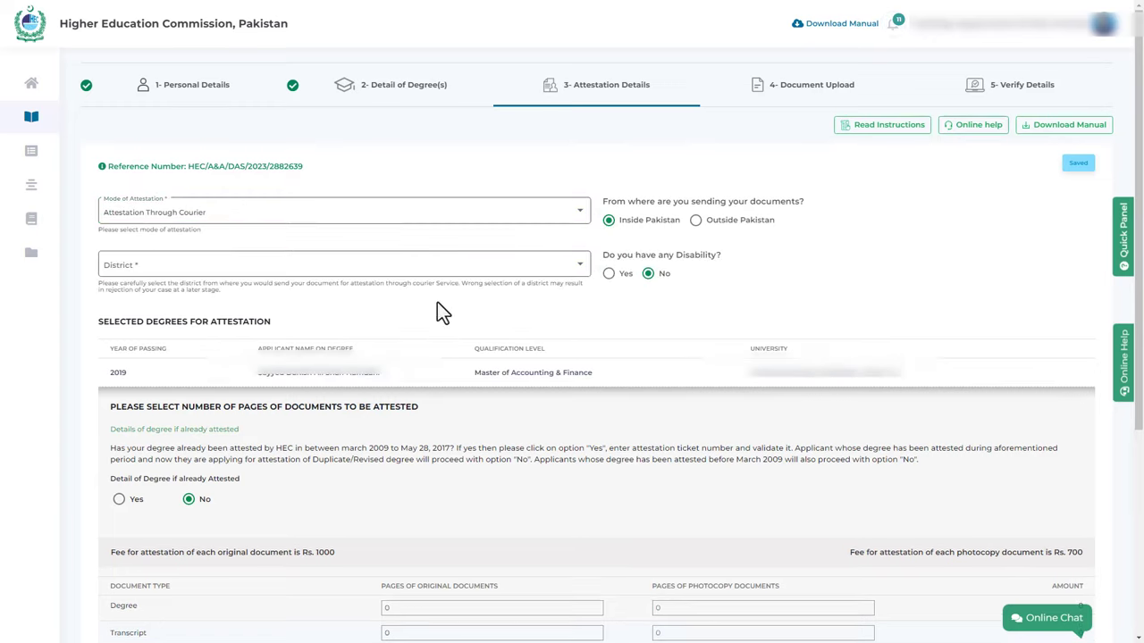
{"action": "left_click", "coordinate": [400, 277]}
{"action": "type", "text": "kar"}
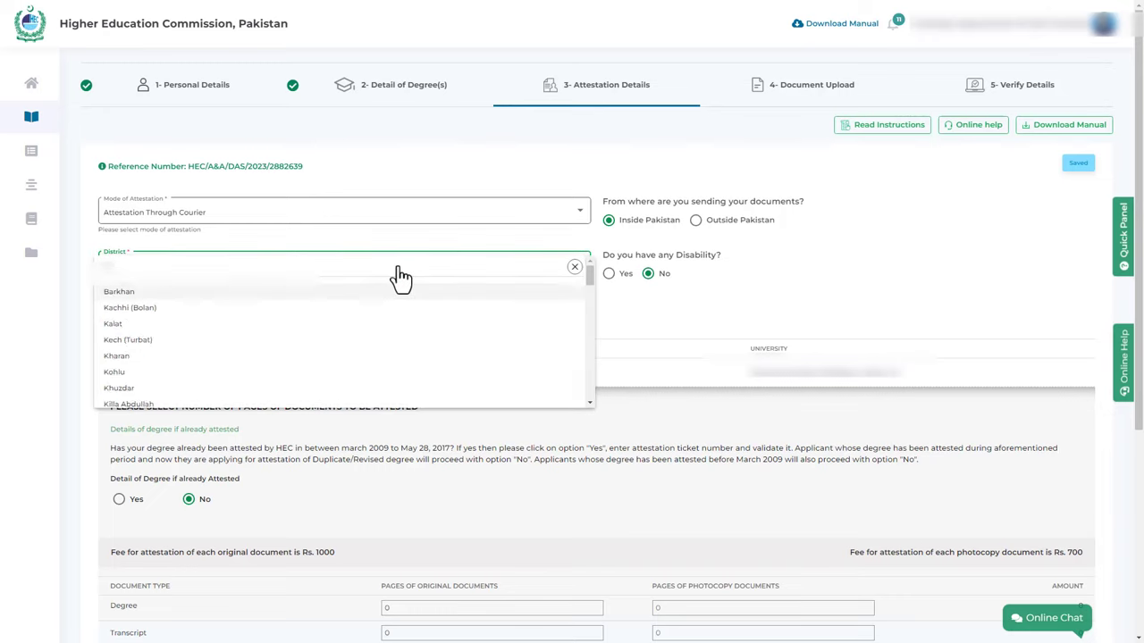
{"action": "left_click", "coordinate": [581, 303]}
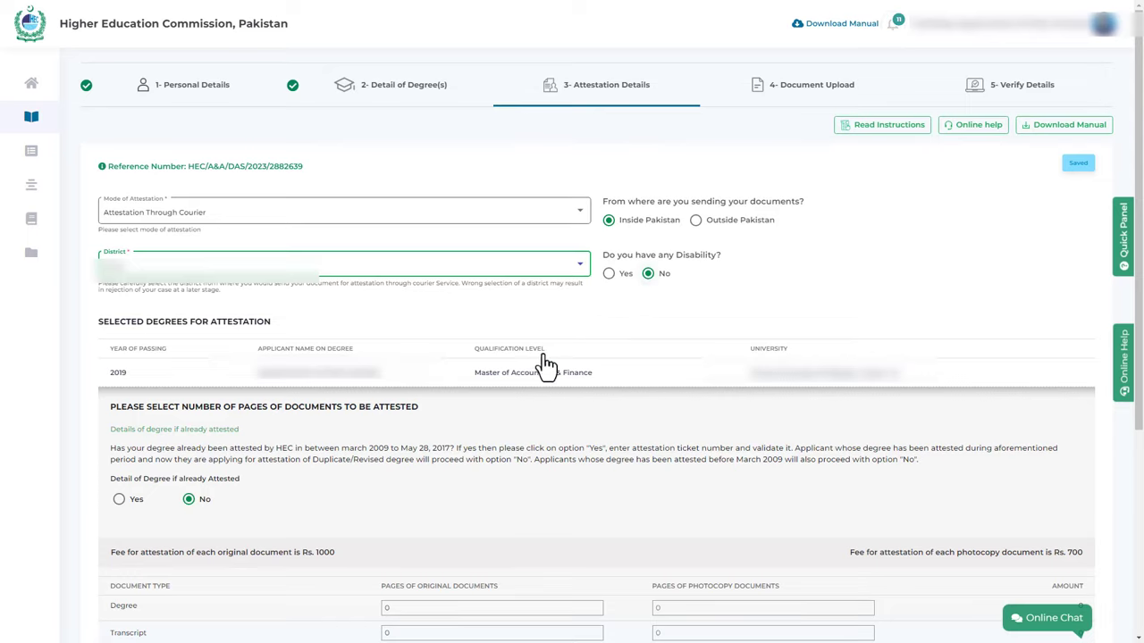
Step: Set one original and one photocopy page each for the 2019 Master degree and transcript, totalling Rs. 3400
{"action": "scroll", "coordinate": [363, 307], "scroll_direction": "down", "scroll_amount": 3}
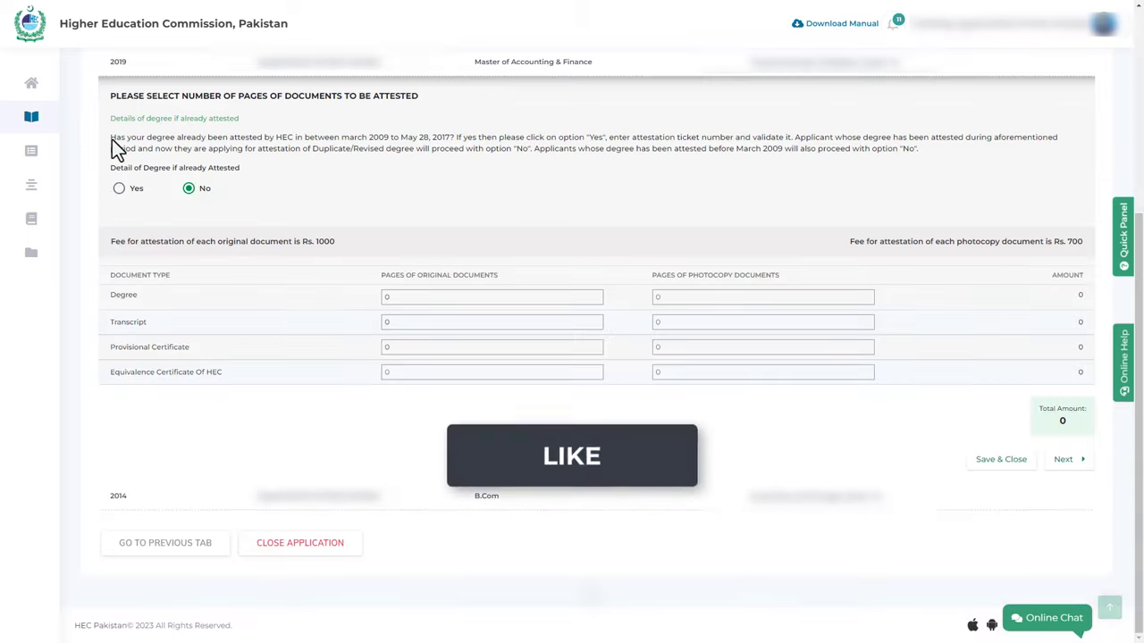
{"action": "left_click_drag", "start_coordinate": [111, 136], "coordinate": [930, 149]}
{"action": "left_click", "coordinate": [935, 162]}
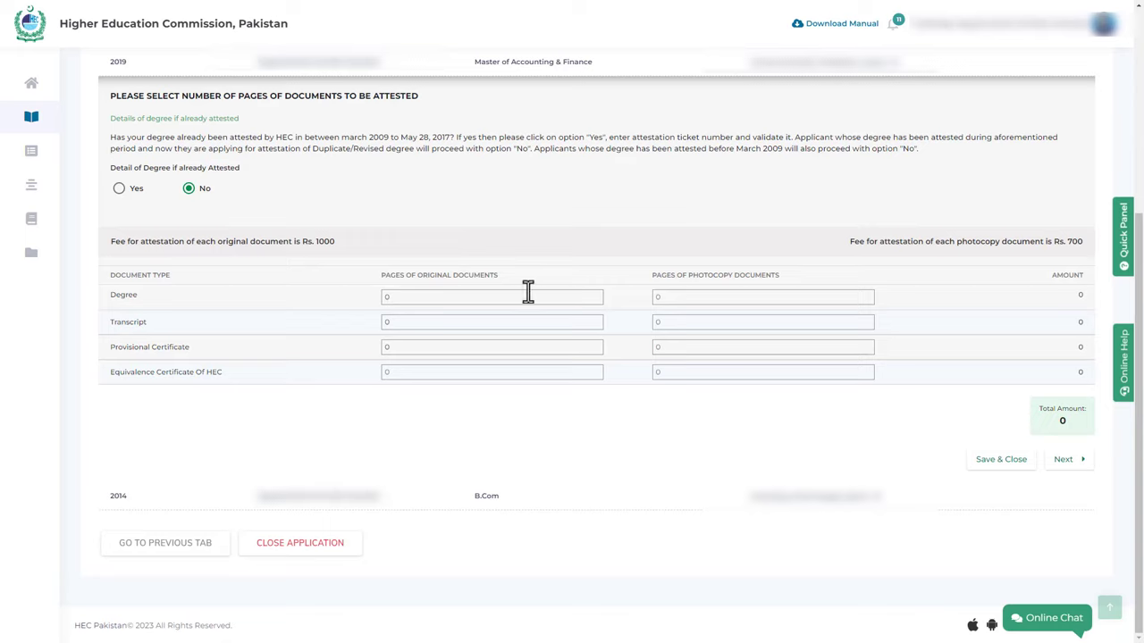
{"action": "left_click", "coordinate": [595, 296]}
{"action": "left_click", "coordinate": [866, 294]}
{"action": "left_click", "coordinate": [597, 319]}
{"action": "left_click", "coordinate": [865, 319]}
{"action": "scroll", "coordinate": [261, 267], "scroll_direction": "up", "scroll_amount": 1}
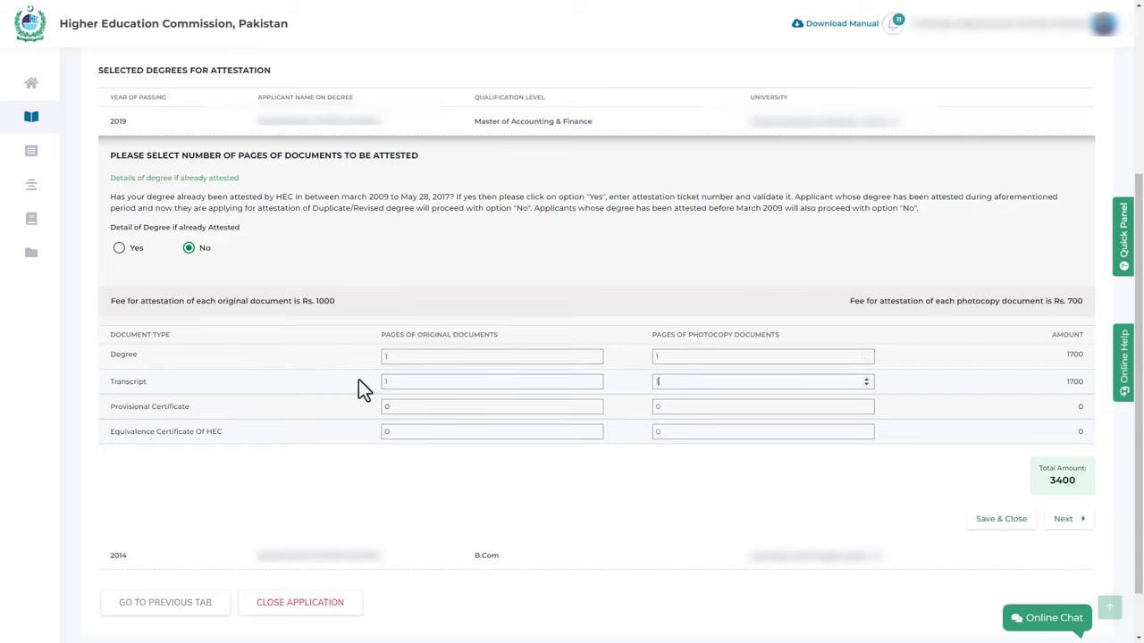
{"action": "left_click", "coordinate": [688, 385]}
Step: For the 2014 B.Com, set the degree and provisional certificate to one original and one photocopy each, then continue
{"action": "left_click", "coordinate": [1069, 522]}
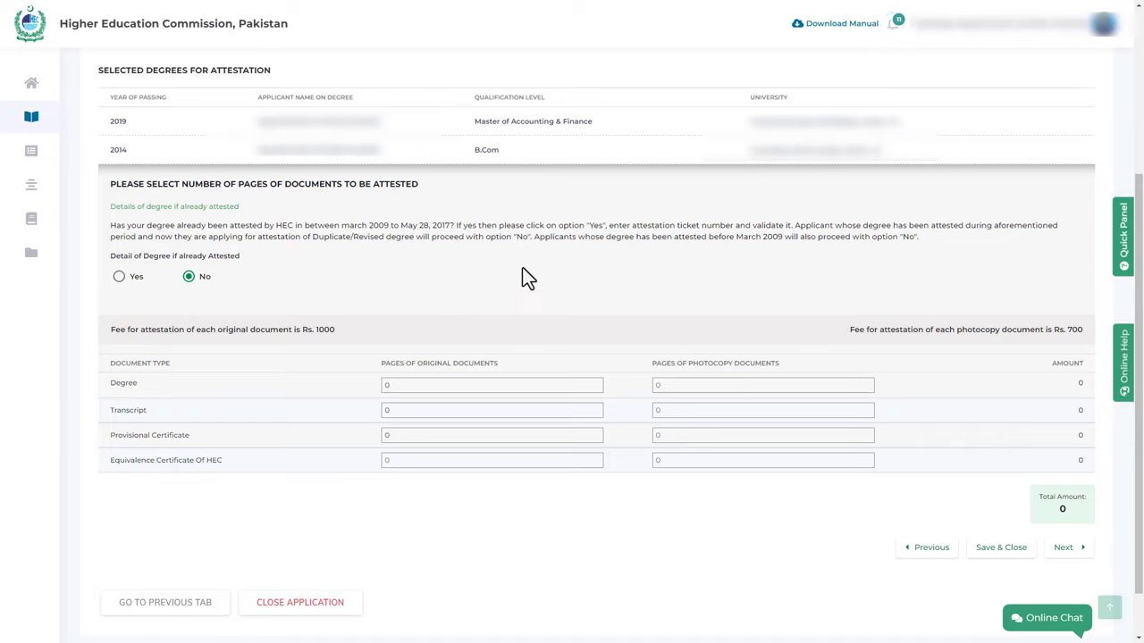
{"action": "left_click", "coordinate": [594, 382]}
{"action": "left_click", "coordinate": [866, 382]}
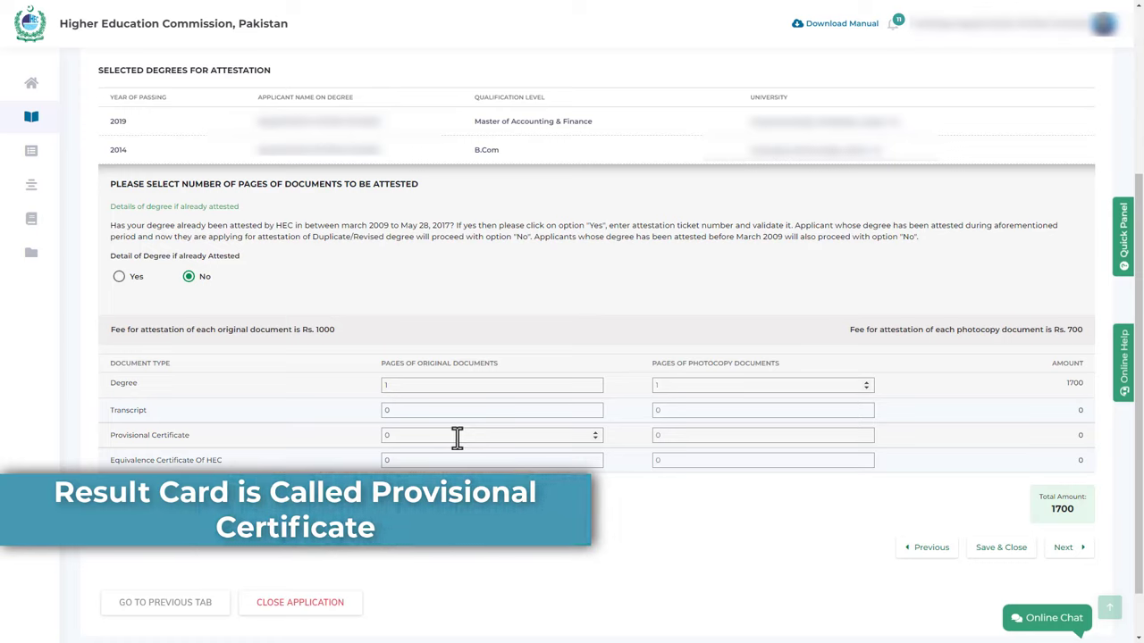
{"action": "left_click", "coordinate": [594, 432]}
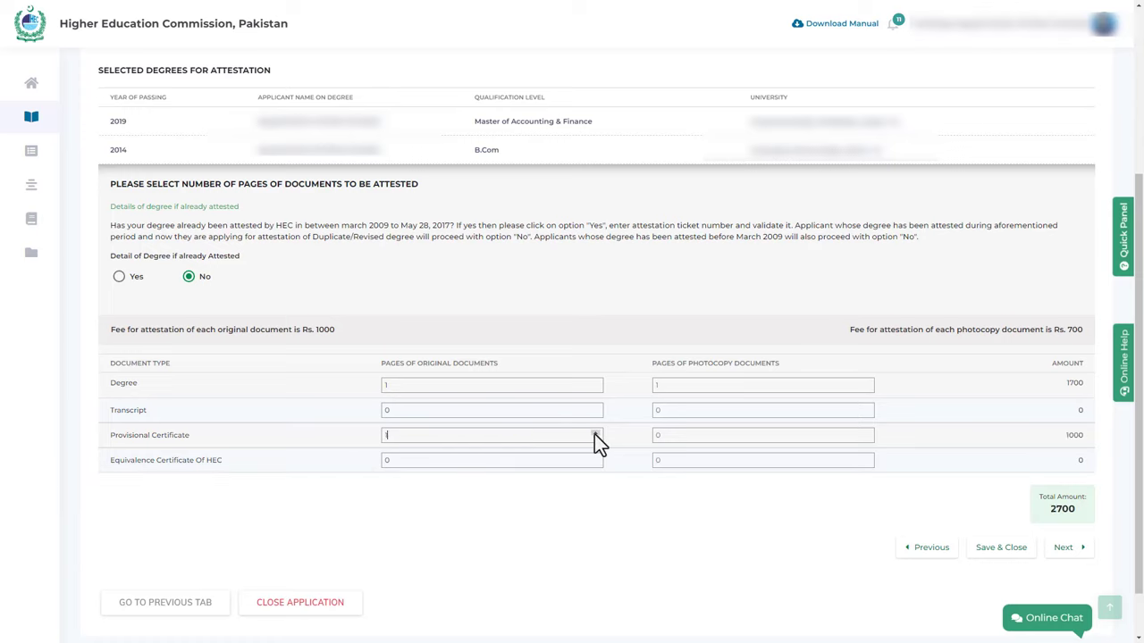
{"action": "left_click", "coordinate": [867, 434]}
{"action": "left_click", "coordinate": [1065, 548]}
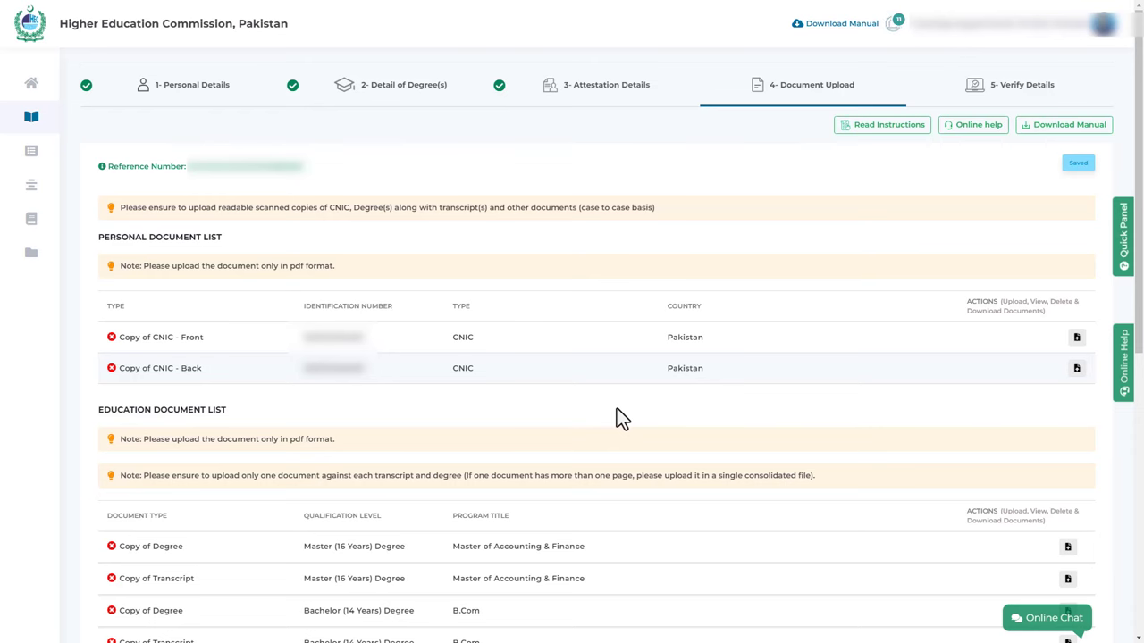
Step: Review the note on consolidating multi-page files and continue to Verify Details, totalling 6800
{"action": "scroll", "coordinate": [564, 179], "scroll_direction": "down", "scroll_amount": 4}
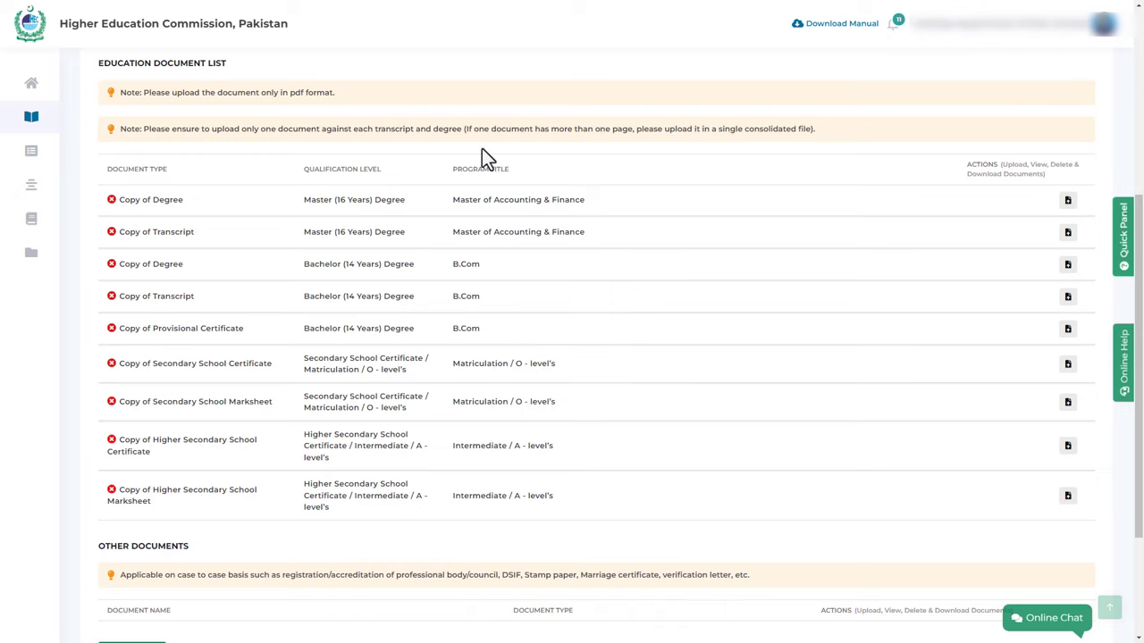
{"action": "left_click_drag", "start_coordinate": [466, 129], "coordinate": [812, 128]}
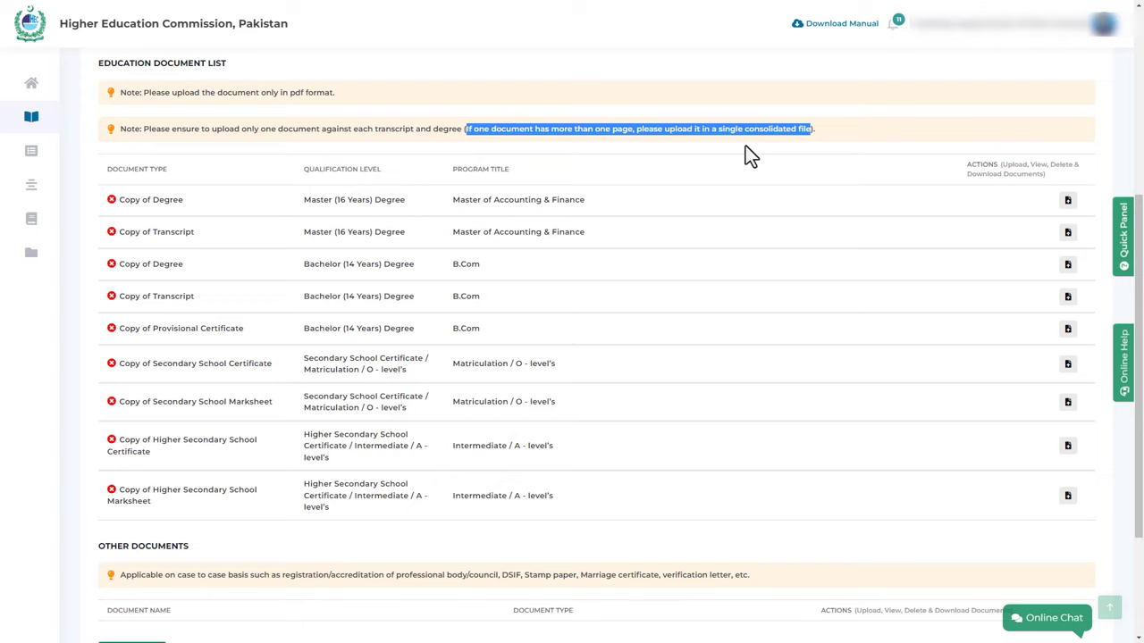
{"action": "left_click", "coordinate": [842, 130]}
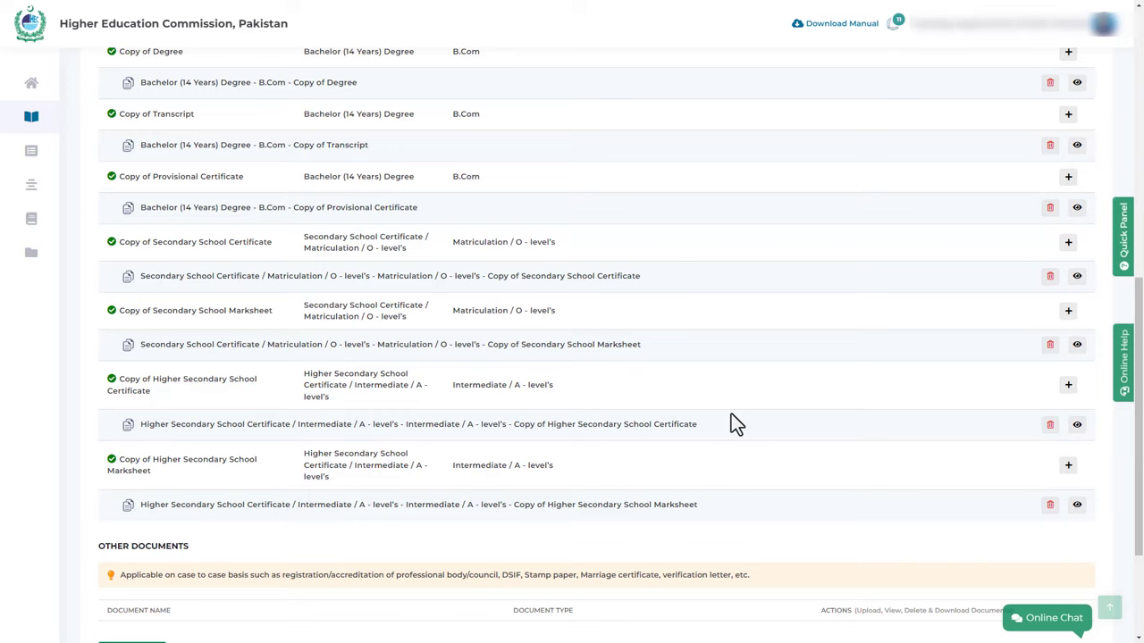
{"action": "scroll", "coordinate": [731, 414], "scroll_direction": "down", "scroll_amount": 2}
{"action": "left_click", "coordinate": [1057, 532]}
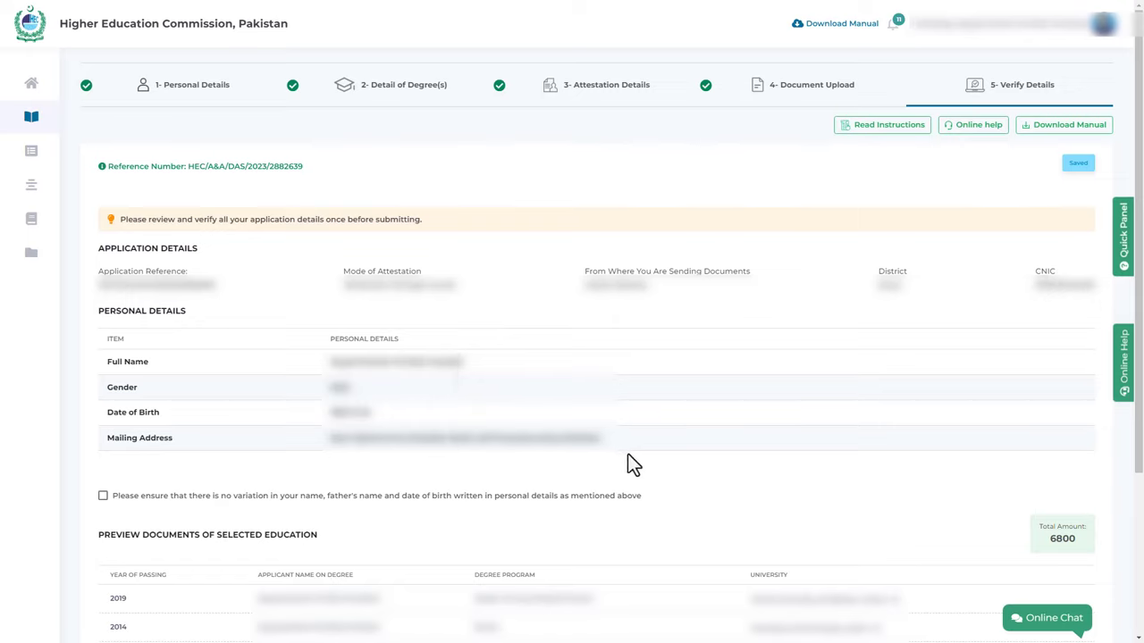
Step: Tick the no-variations and authenticity declaration boxes and submit the application for OTP verification
{"action": "scroll", "coordinate": [543, 427], "scroll_direction": "down", "scroll_amount": 3}
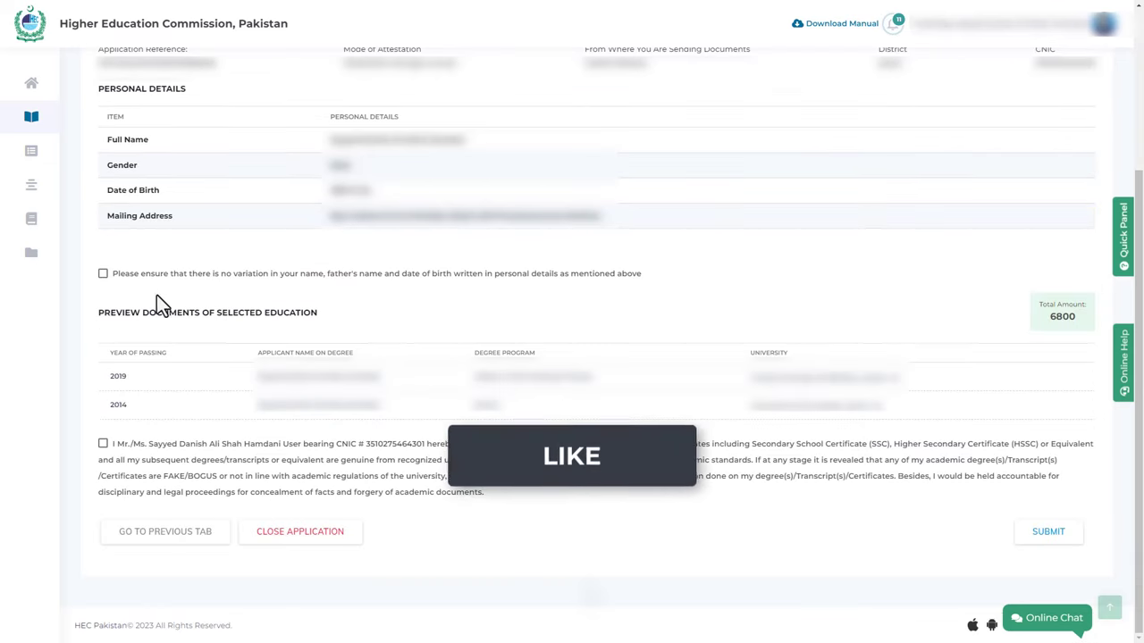
{"action": "left_click", "coordinate": [104, 274]}
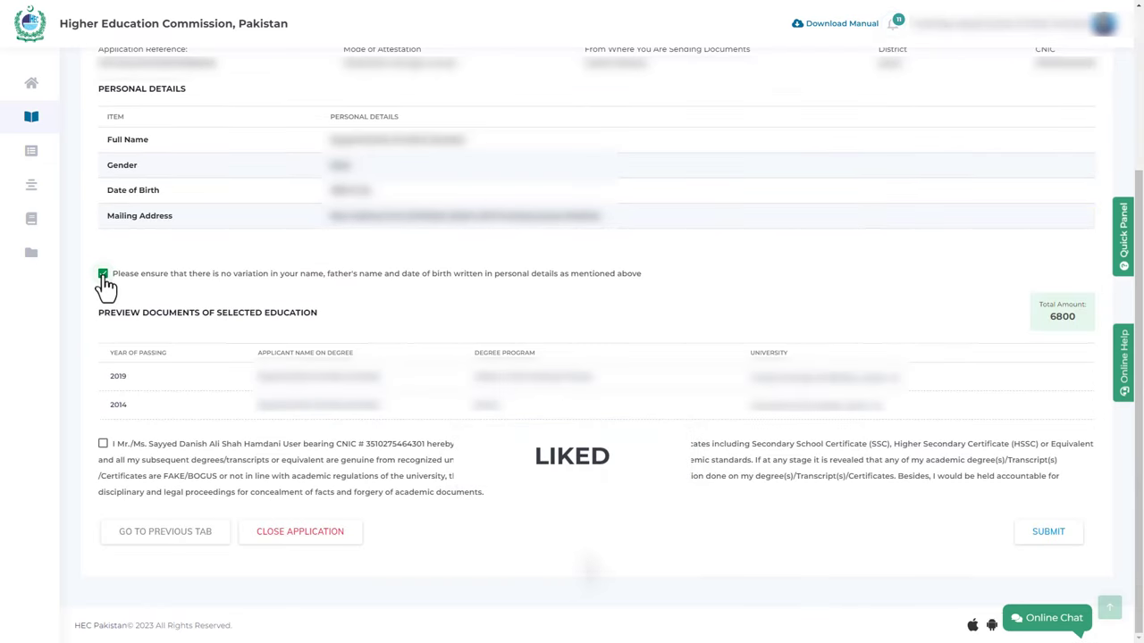
{"action": "left_click", "coordinate": [104, 446]}
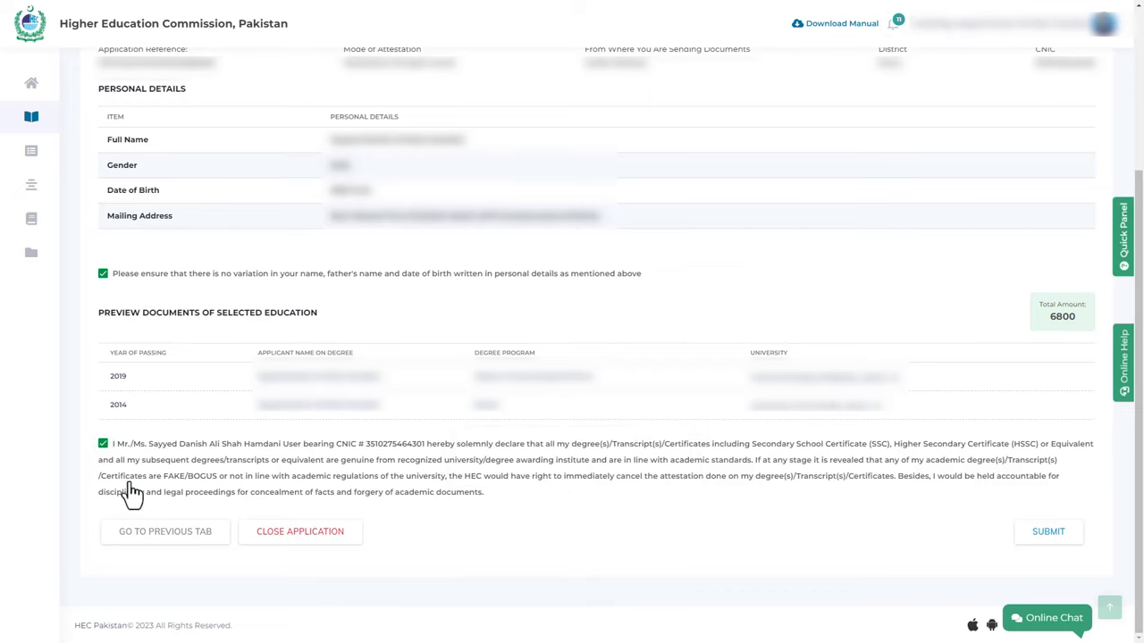
{"action": "left_click", "coordinate": [211, 489]}
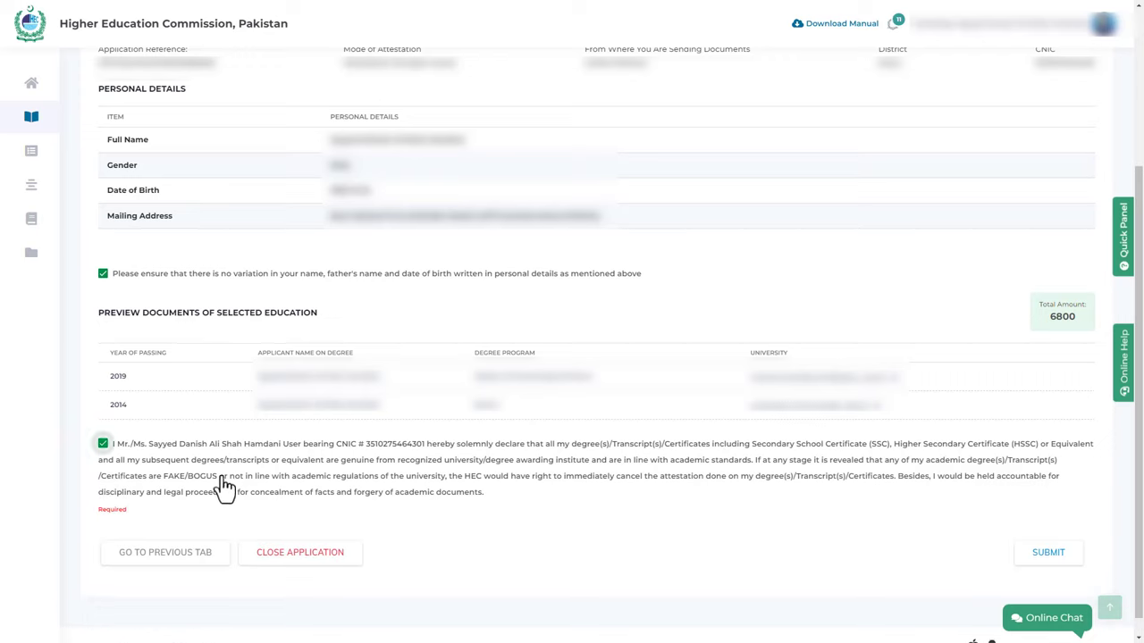
{"action": "left_click", "coordinate": [103, 446]}
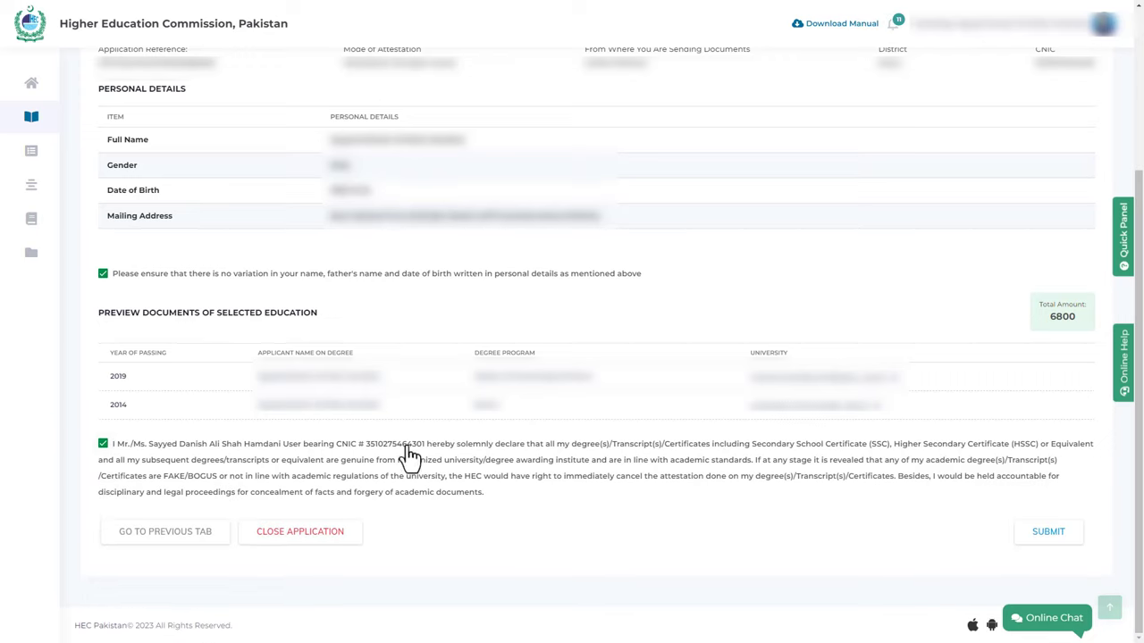
{"action": "left_click", "coordinate": [1050, 533]}
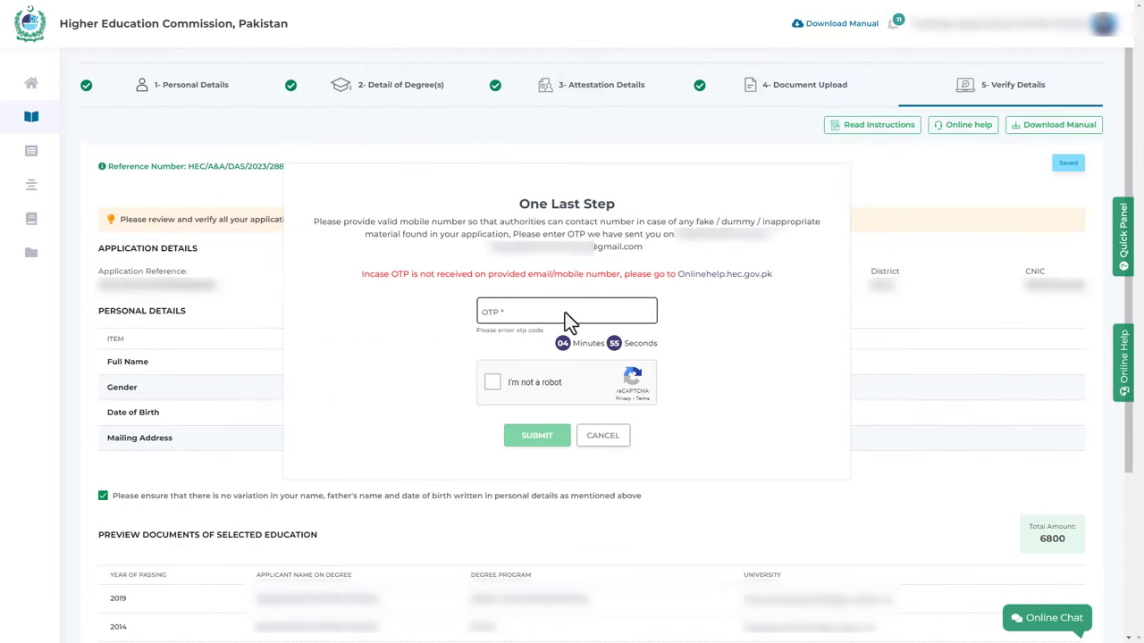
Step: Enter the emailed one-time code, tick I'm not a robot, and submit in One Last Step
{"action": "left_click", "coordinate": [565, 311]}
{"action": "left_click", "coordinate": [492, 385]}
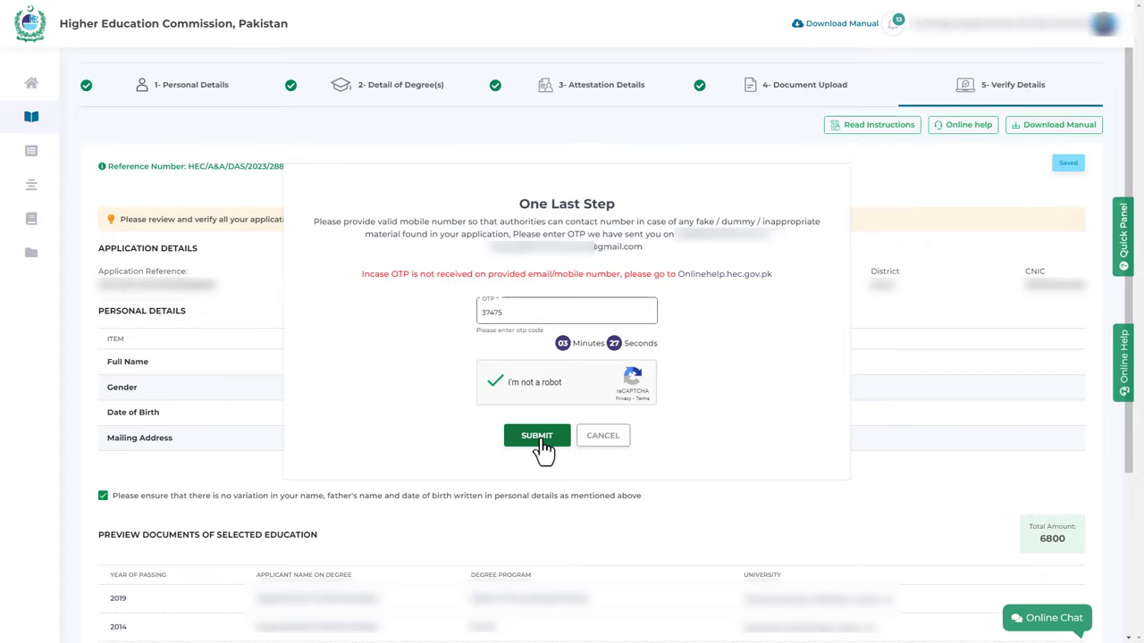
{"action": "left_click", "coordinate": [539, 439]}
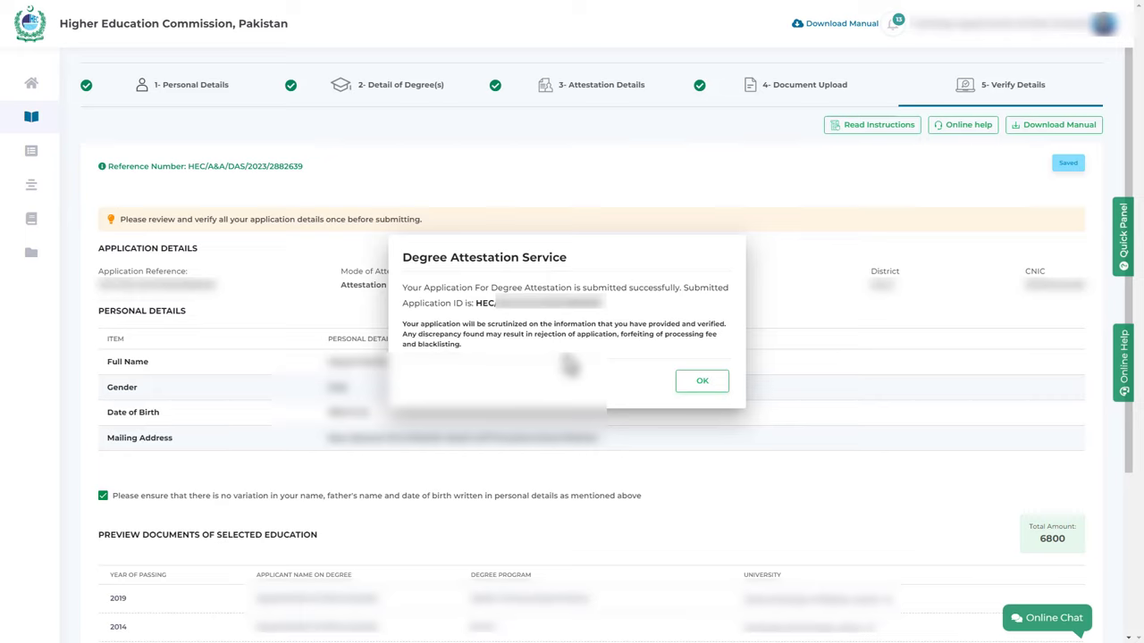
Step: Acknowledge the success message and the dashboard Info notice to view My Applications
{"action": "left_click", "coordinate": [696, 386]}
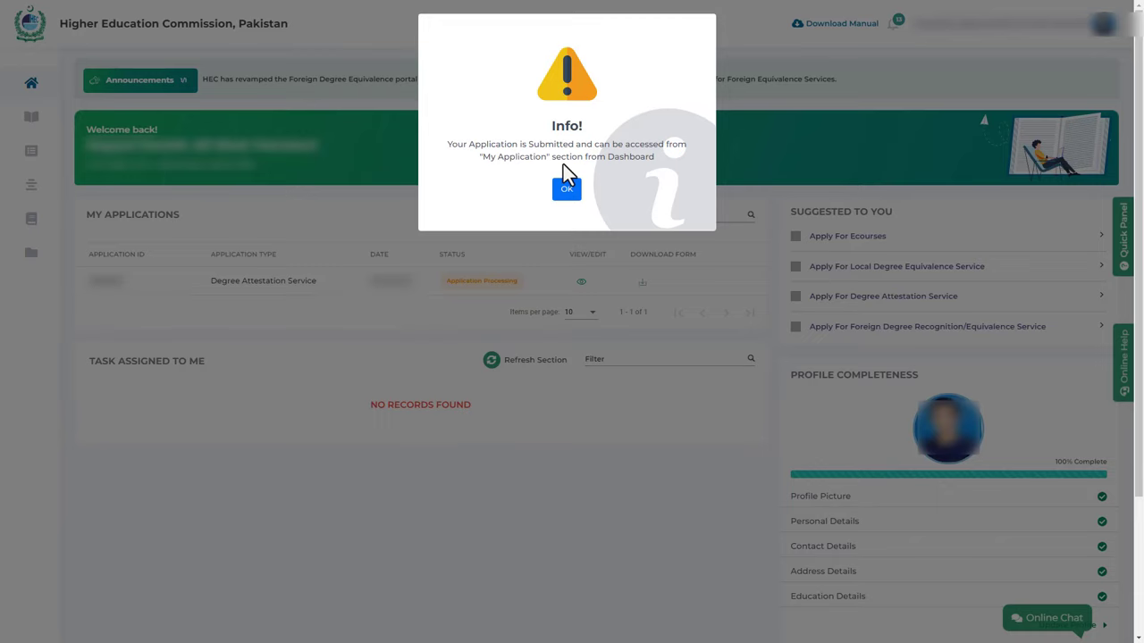
{"action": "left_click", "coordinate": [567, 190]}
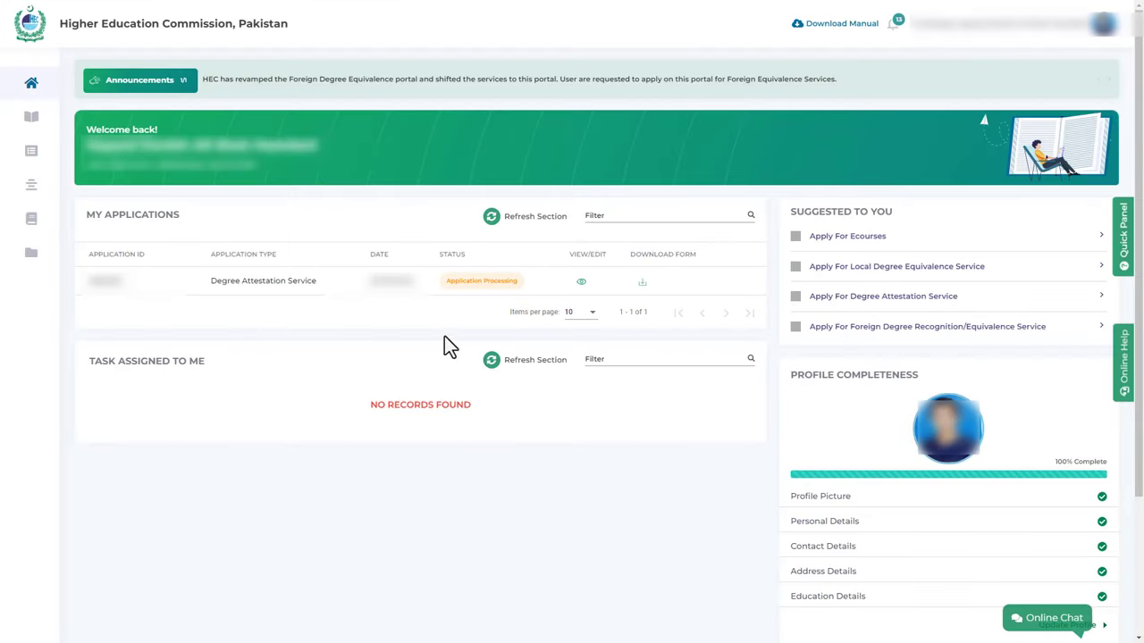